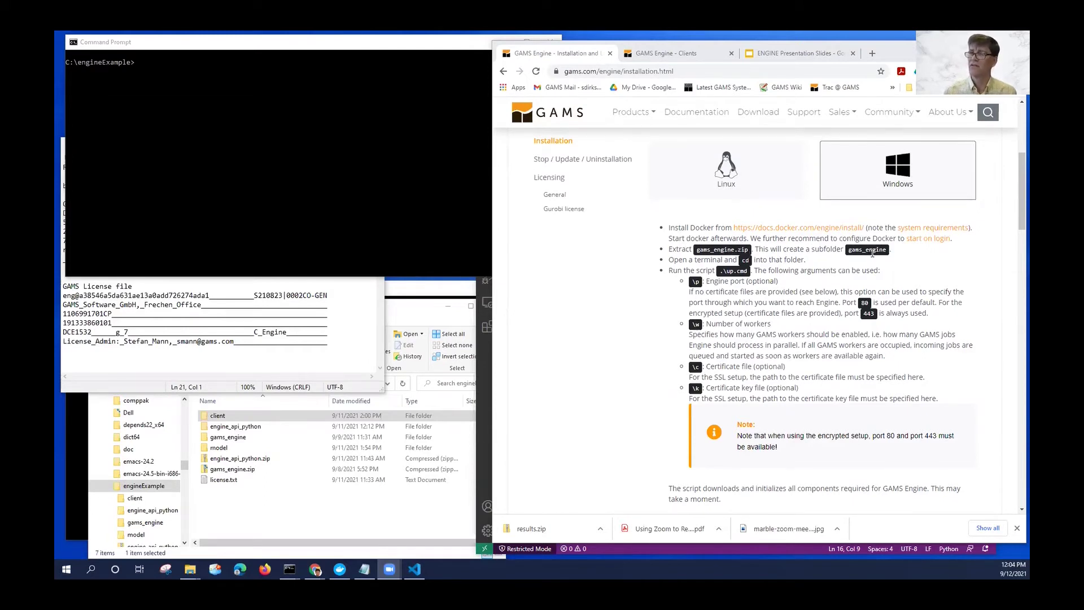
Bring the Command Prompt at the engineExample folder beside the installation instructions to the front.
{"action": "left_click", "coordinate": [306, 170]}
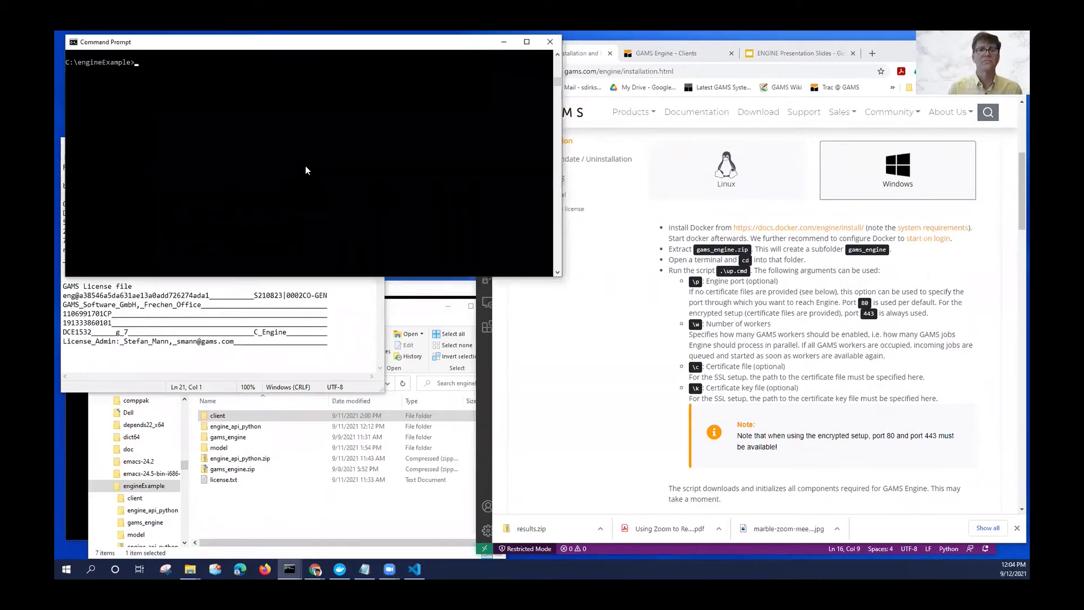
List the folder, move into gams_engine and launch up.cmd -p 8888 -w 4.
{"action": "type", "text": "dir"}
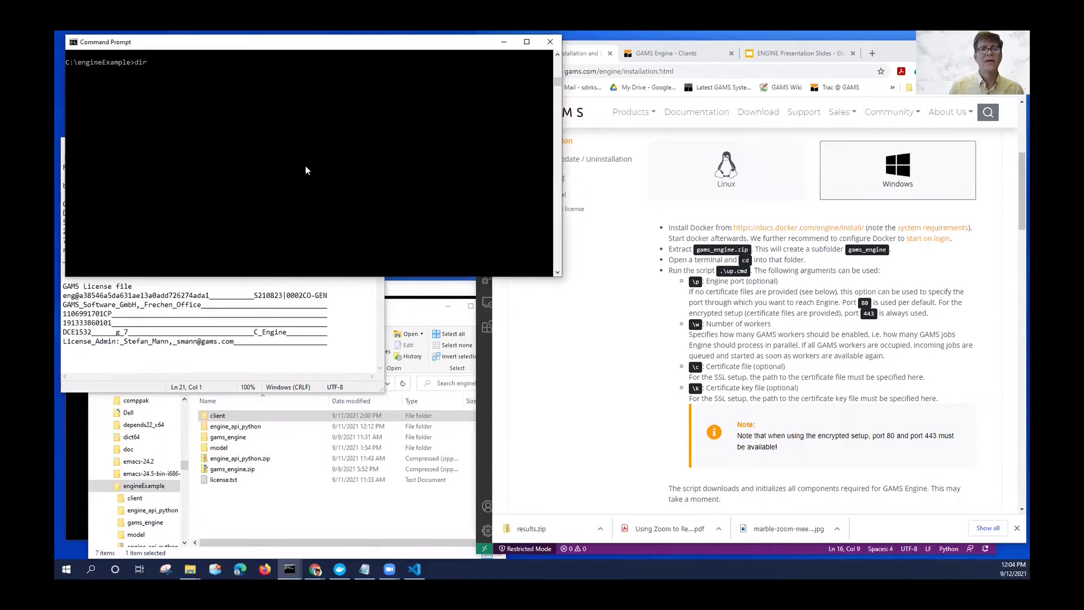
{"action": "key", "text": "Return"}
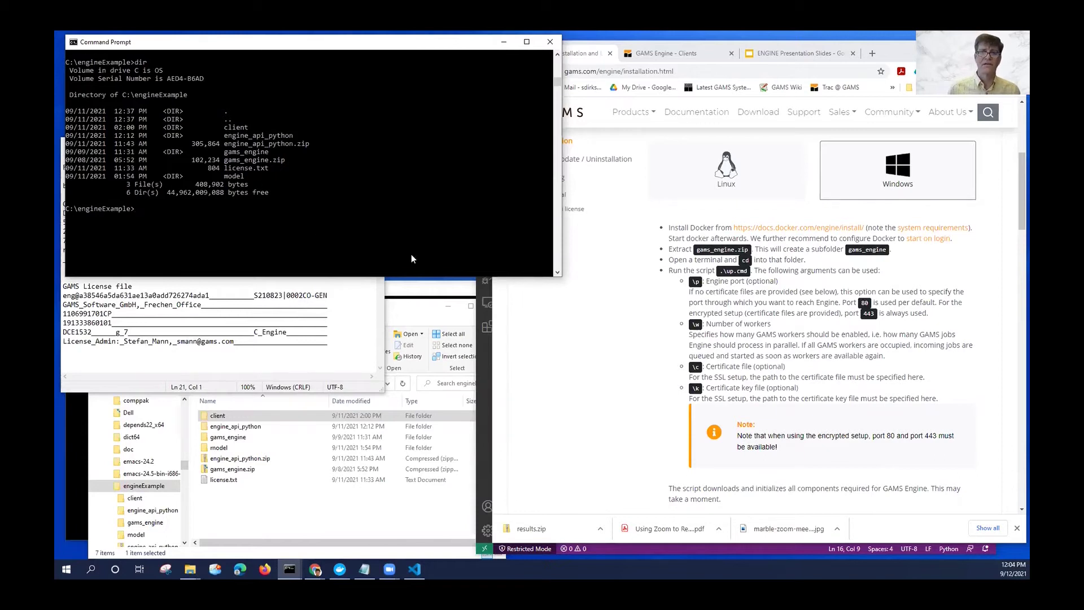
{"action": "left_click", "coordinate": [308, 193]}
{"action": "type", "text": "cd"}
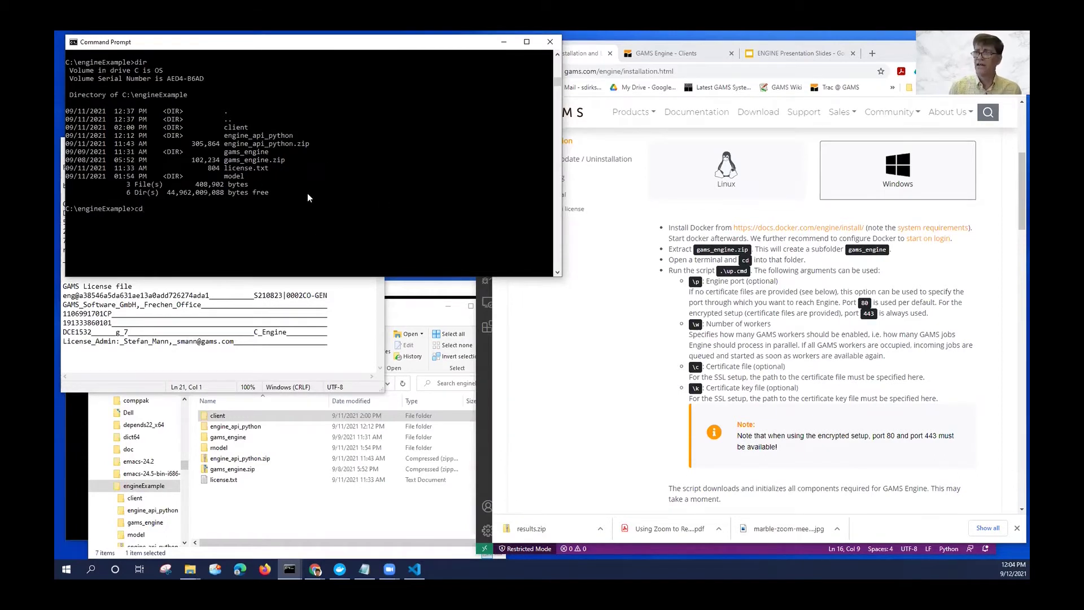
{"action": "type", "text": " gam"}
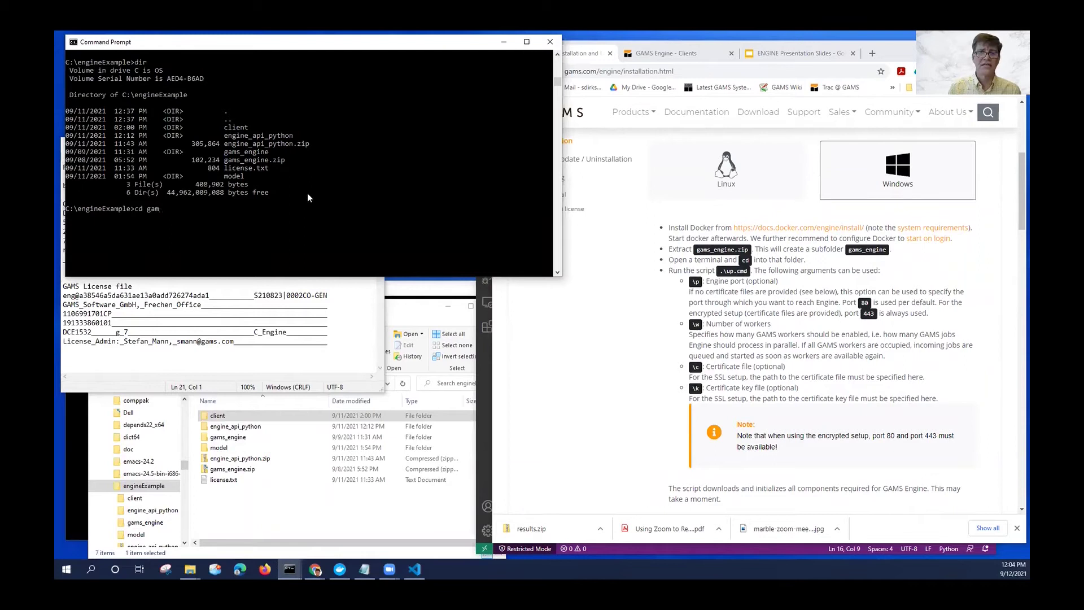
{"action": "key", "text": "Tab"}
{"action": "key", "text": "Return"}
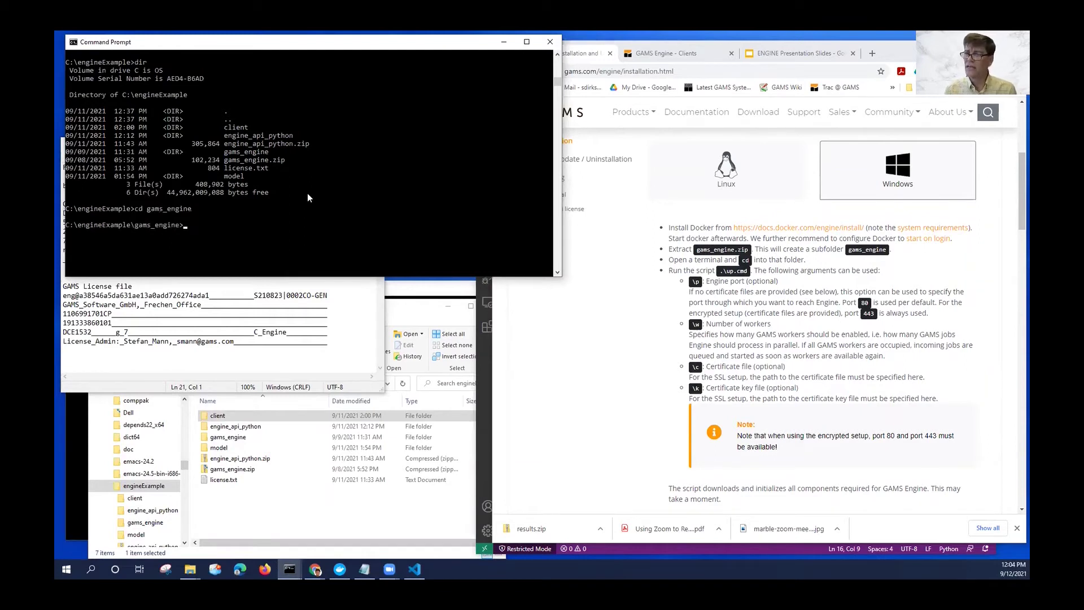
{"action": "type", "text": "up"}
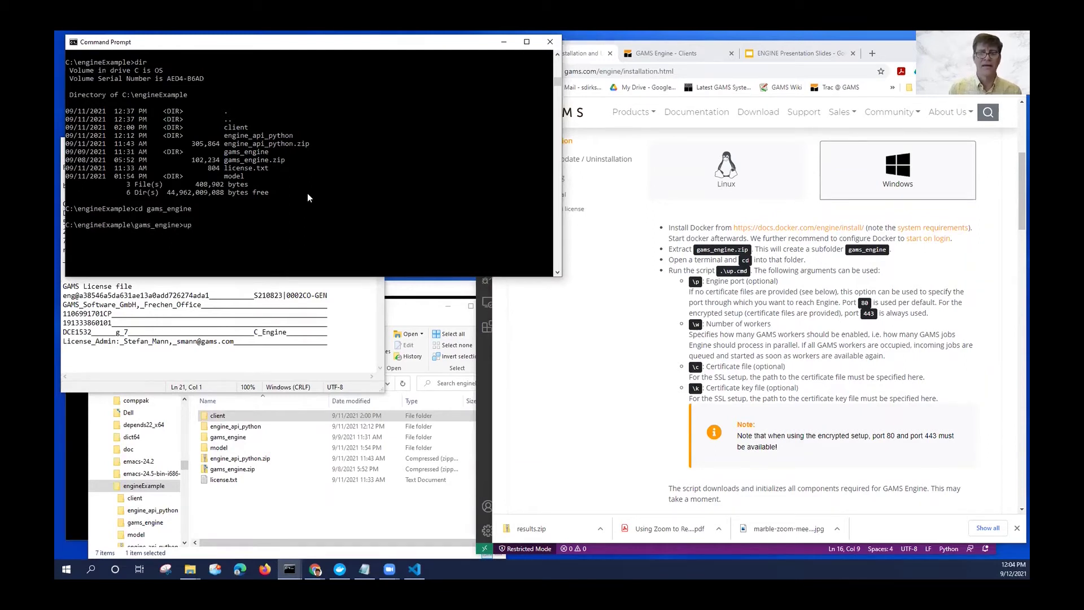
{"action": "type", "text": ".cmd"}
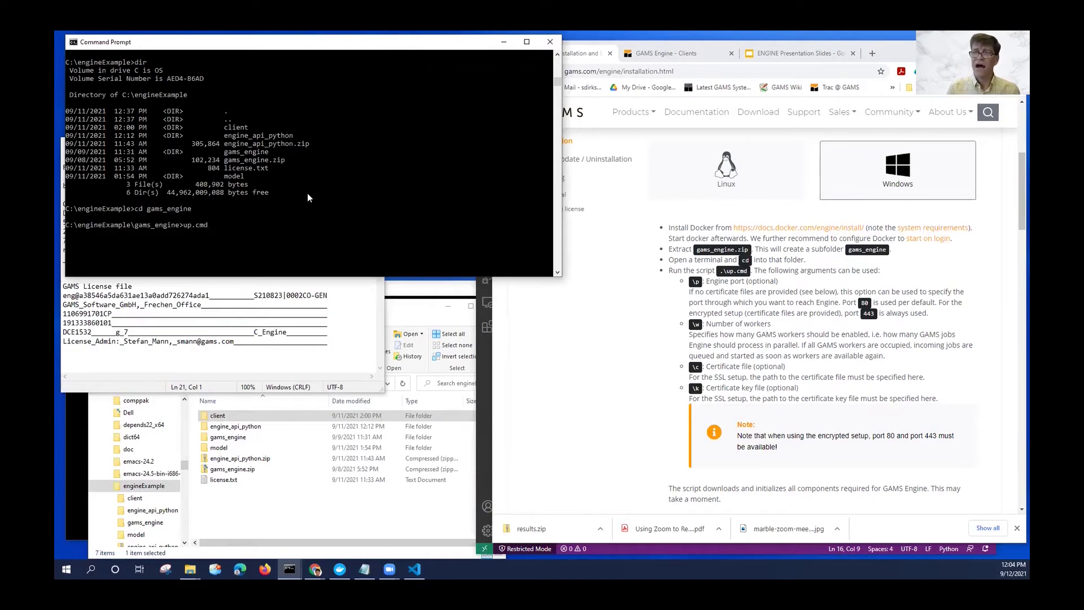
{"action": "type", "text": " -p 888"}
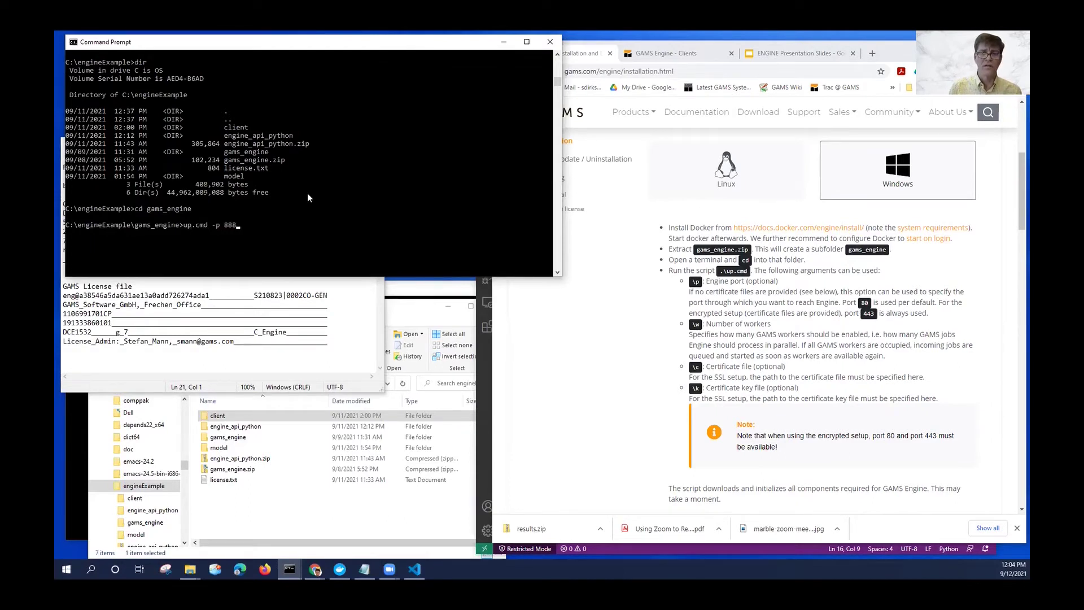
{"action": "type", "text": "8"}
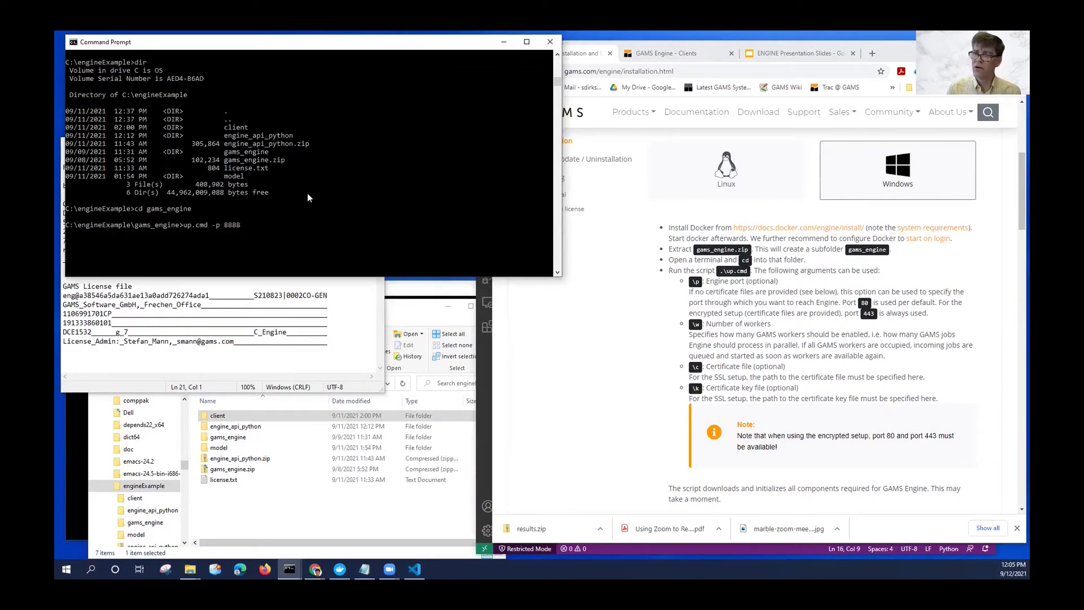
{"action": "type", "text": " -w "}
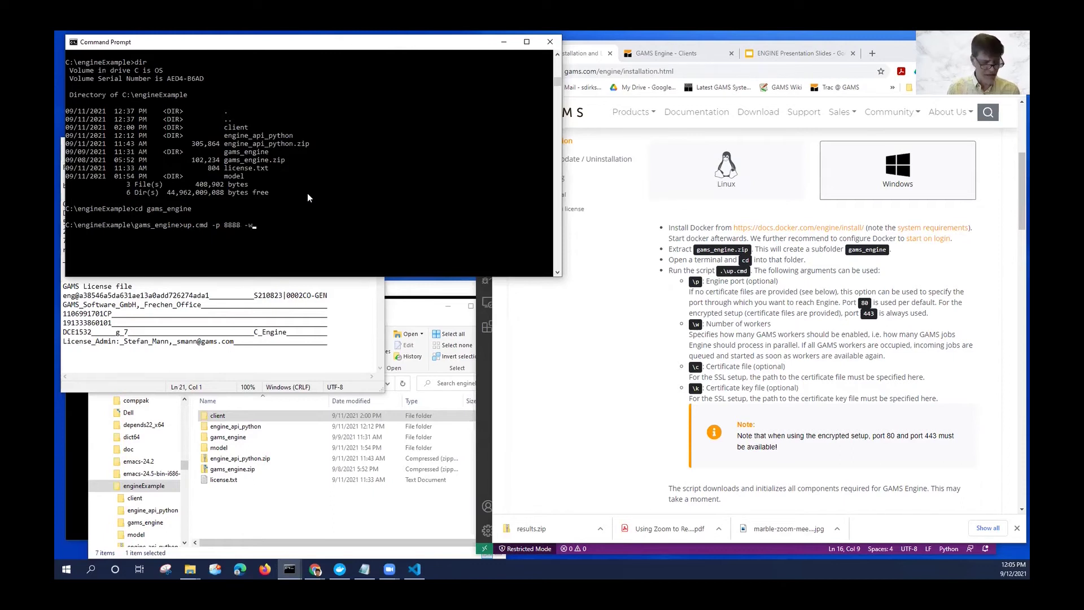
{"action": "type", "text": "4"}
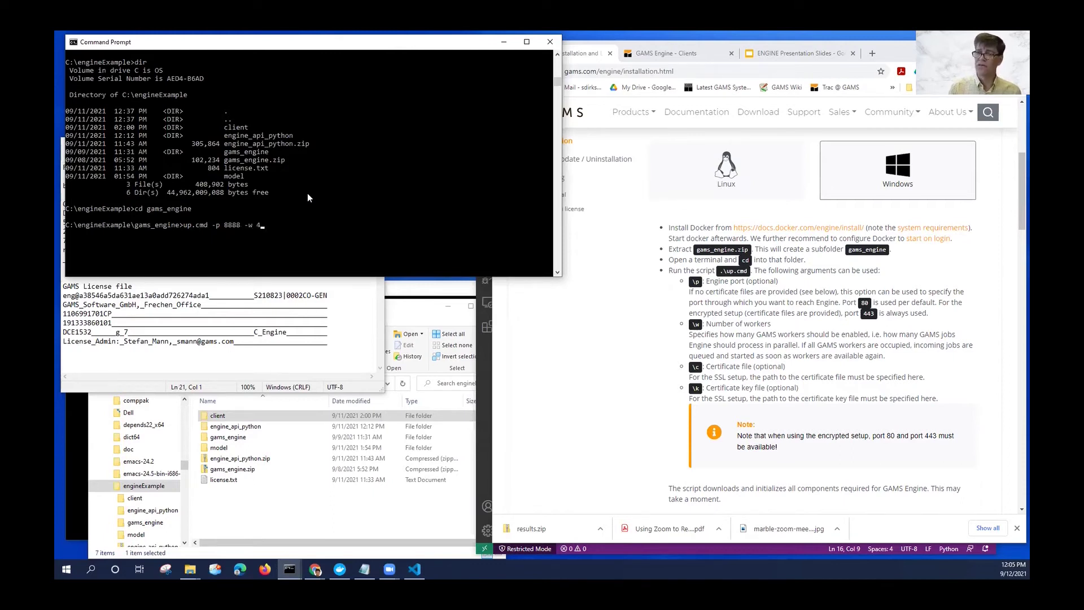
{"action": "key", "text": "Return"}
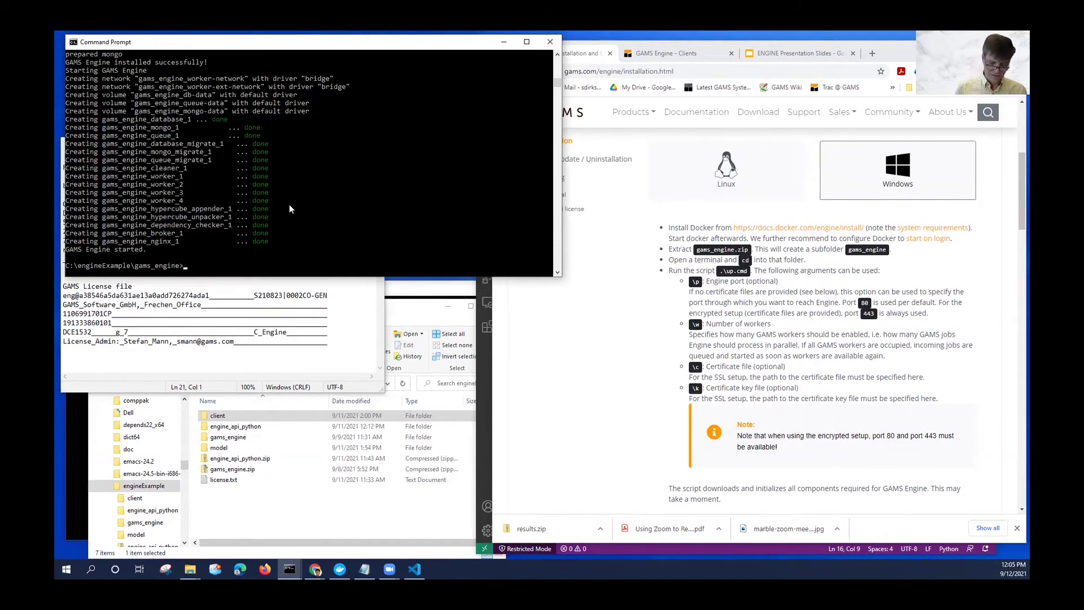
Run docker ps twice to confirm the broker, worker, mongo and postgres containers are running.
{"action": "type", "text": "do"}
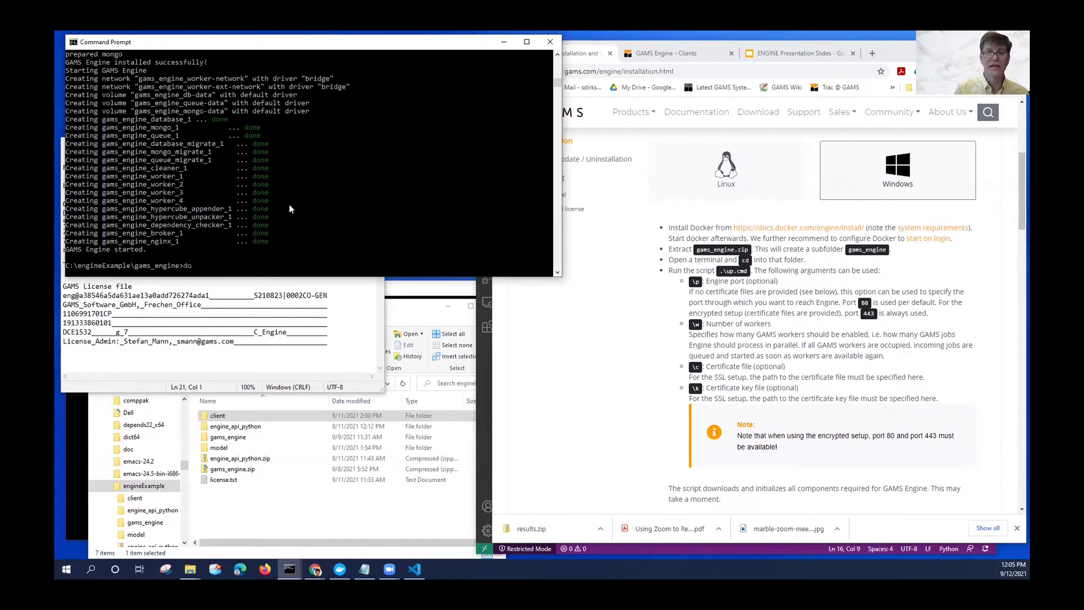
{"action": "type", "text": "cket"}
{"action": "key", "text": "BackSpace"}
{"action": "type", "text": "r ps"}
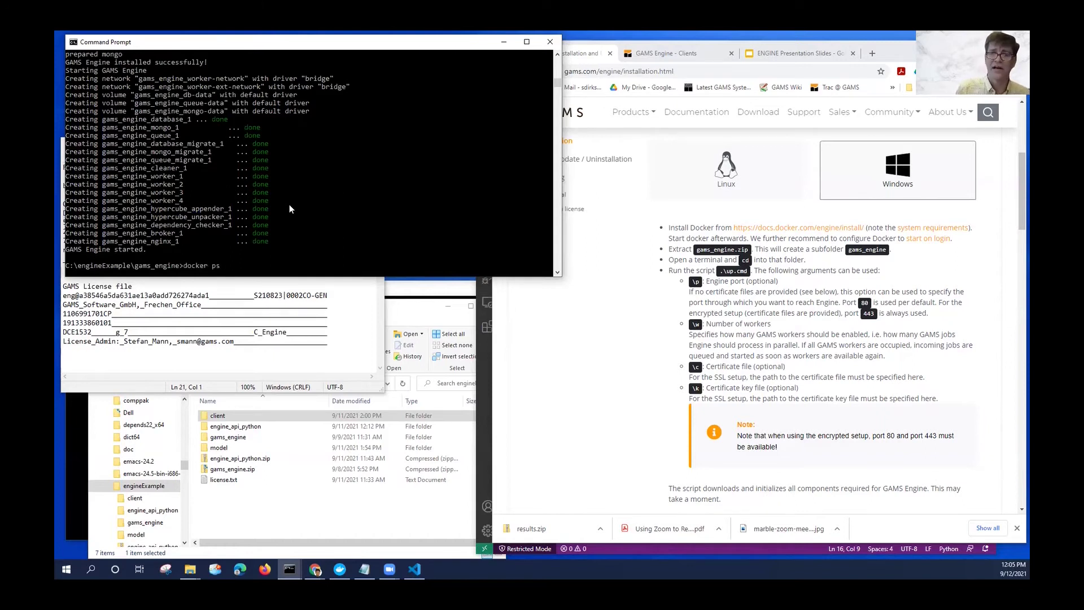
{"action": "key", "text": "Return"}
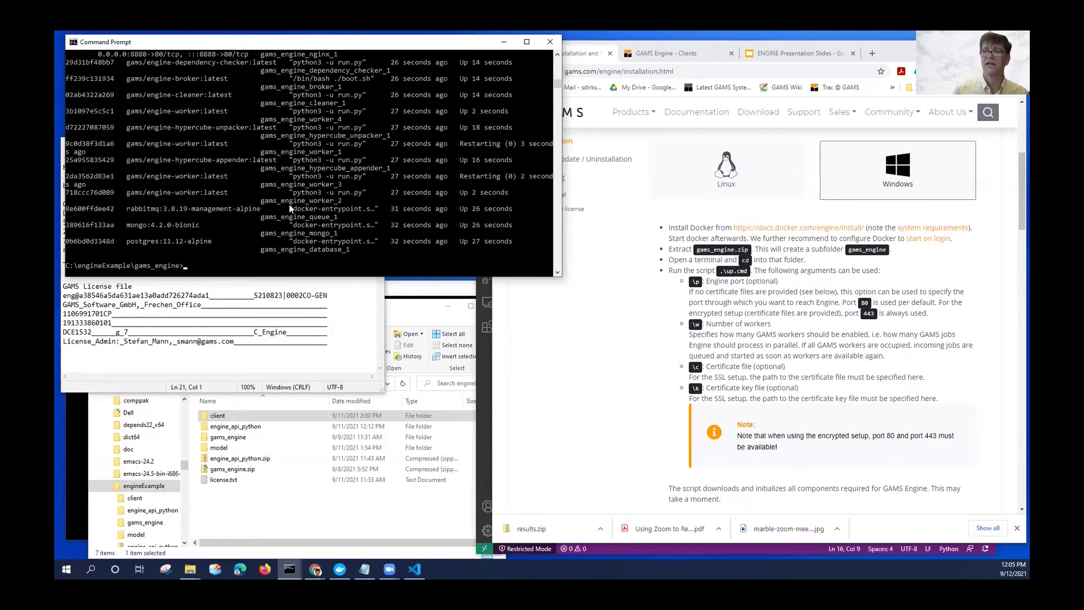
{"action": "key", "text": "Up"}
{"action": "key", "text": "Return"}
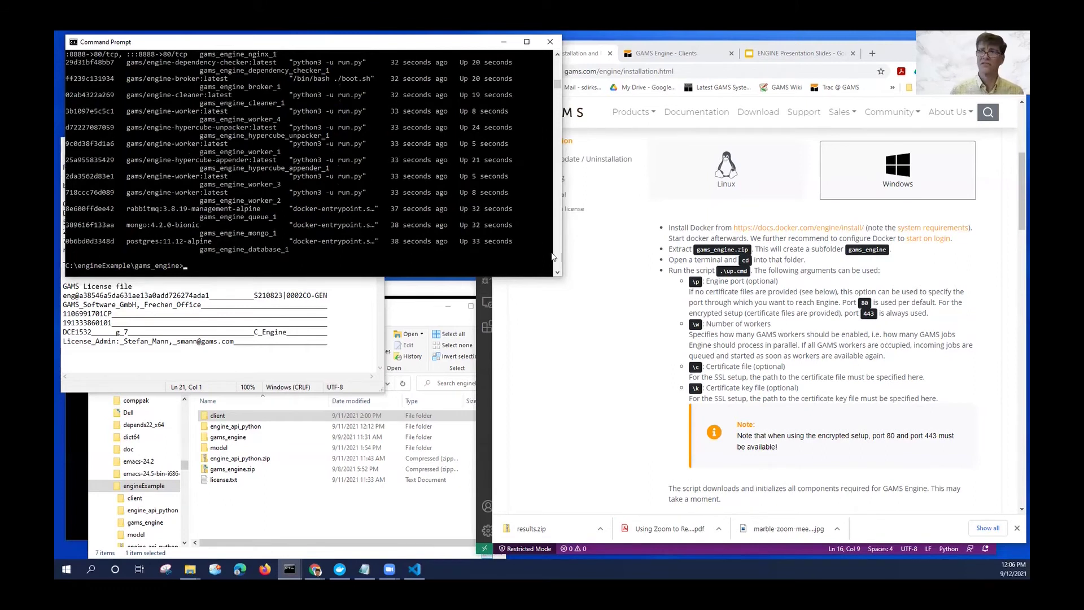
Open localhost:8888 in a new Chrome tab.
{"action": "left_click", "coordinate": [873, 55]}
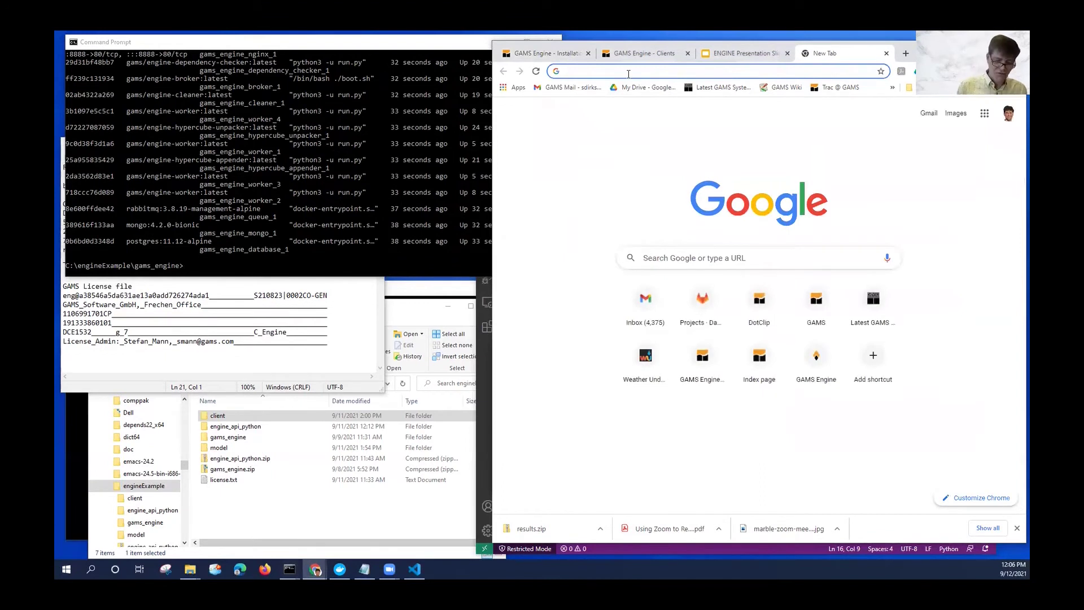
{"action": "type", "text": "loc"}
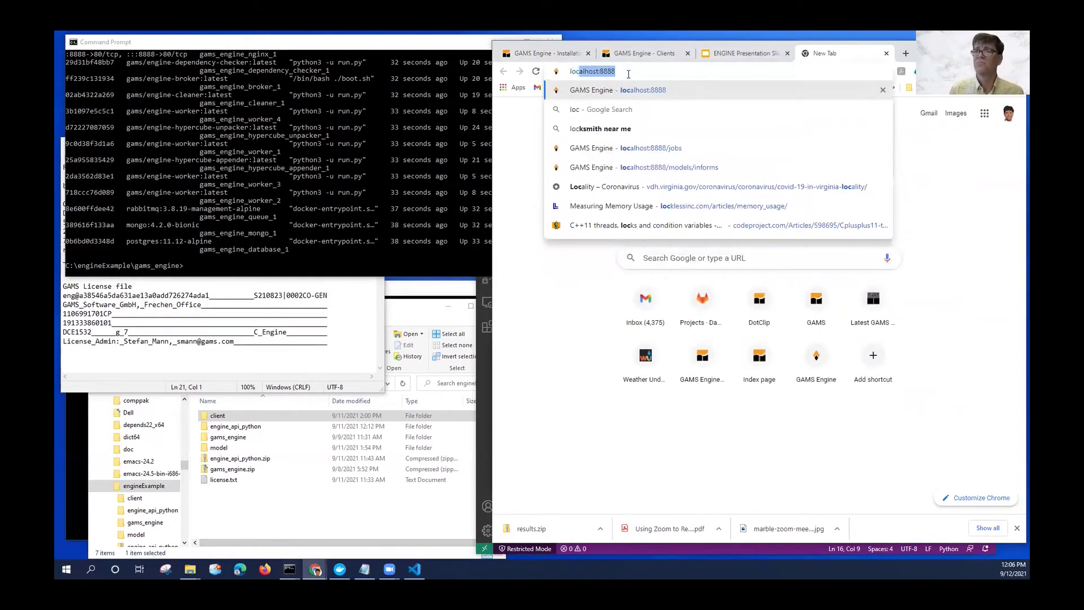
{"action": "key", "text": "Return"}
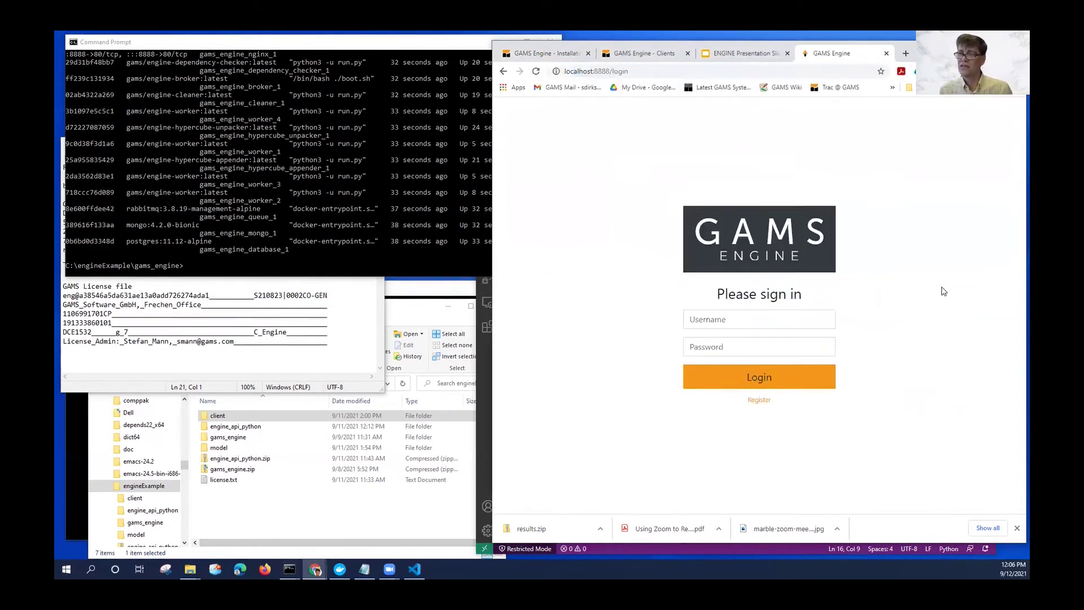
Sign in as admin, dismiss the breach warning, decline saving the password and view Users.
{"action": "left_click", "coordinate": [762, 320]}
{"action": "type", "text": "a"}
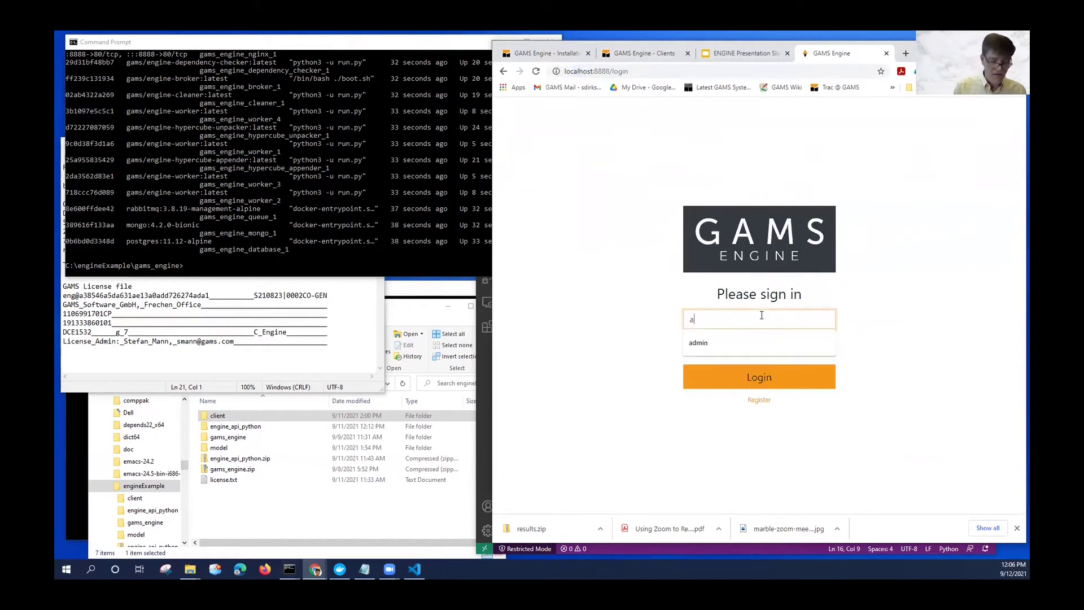
{"action": "type", "text": "dmin"}
{"action": "key", "text": "Tab"}
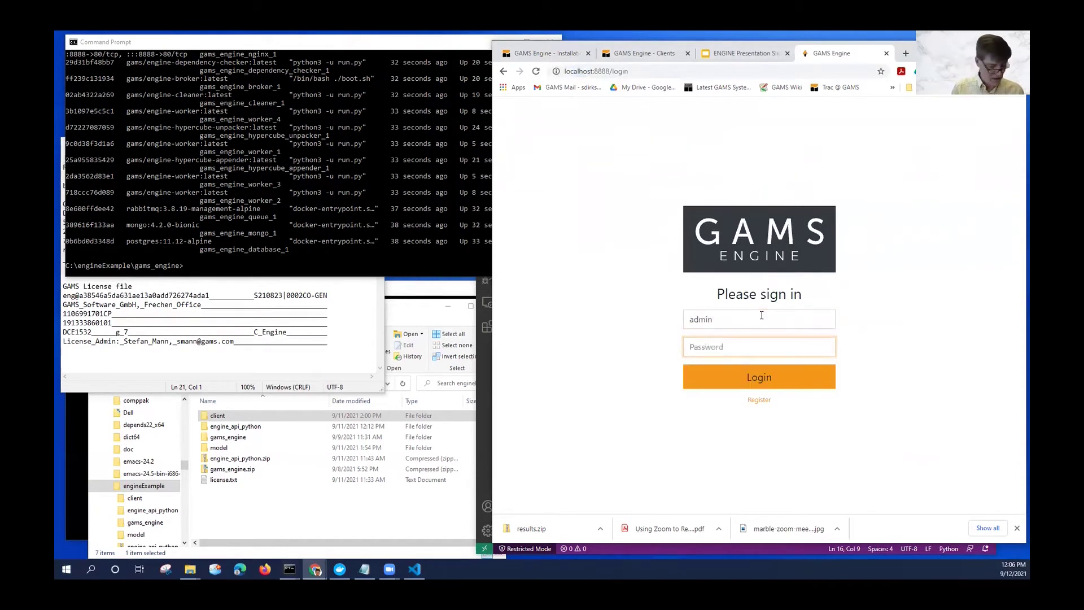
{"action": "type", "text": "admin"}
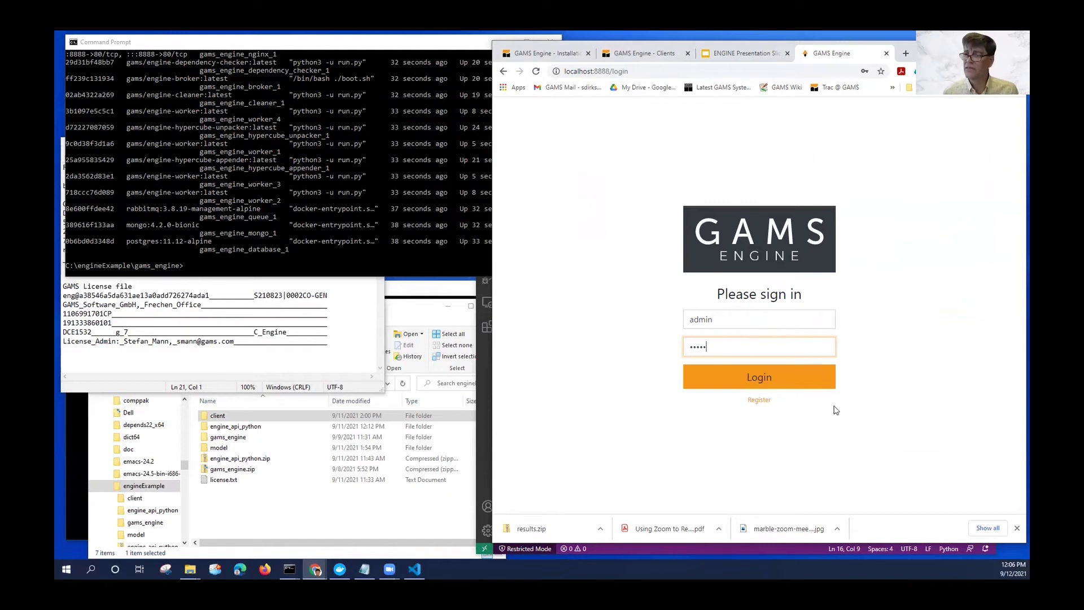
{"action": "key", "text": "Return"}
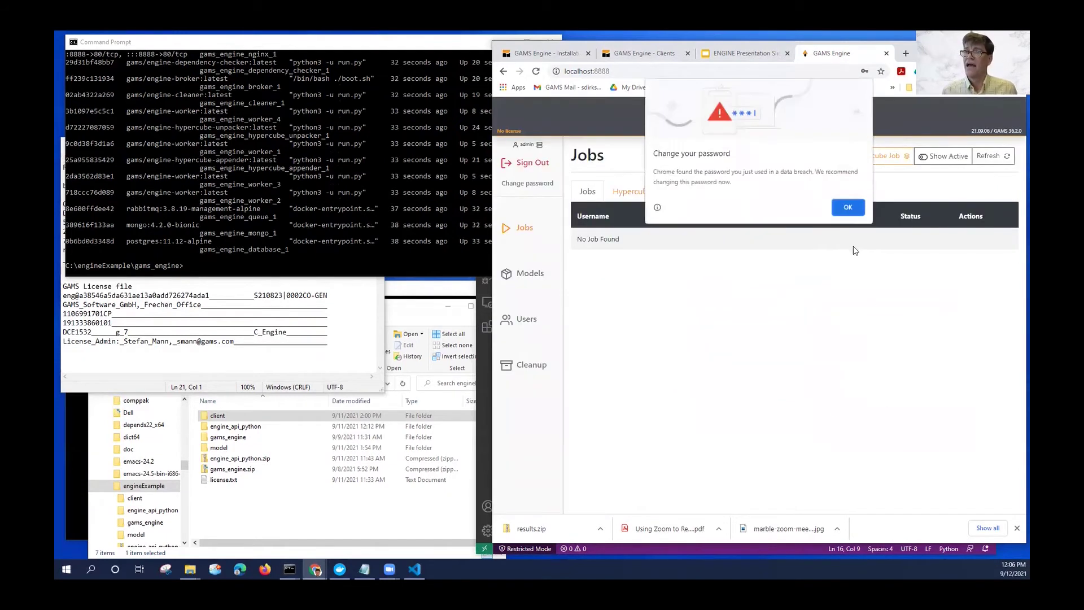
{"action": "left_click", "coordinate": [848, 207]}
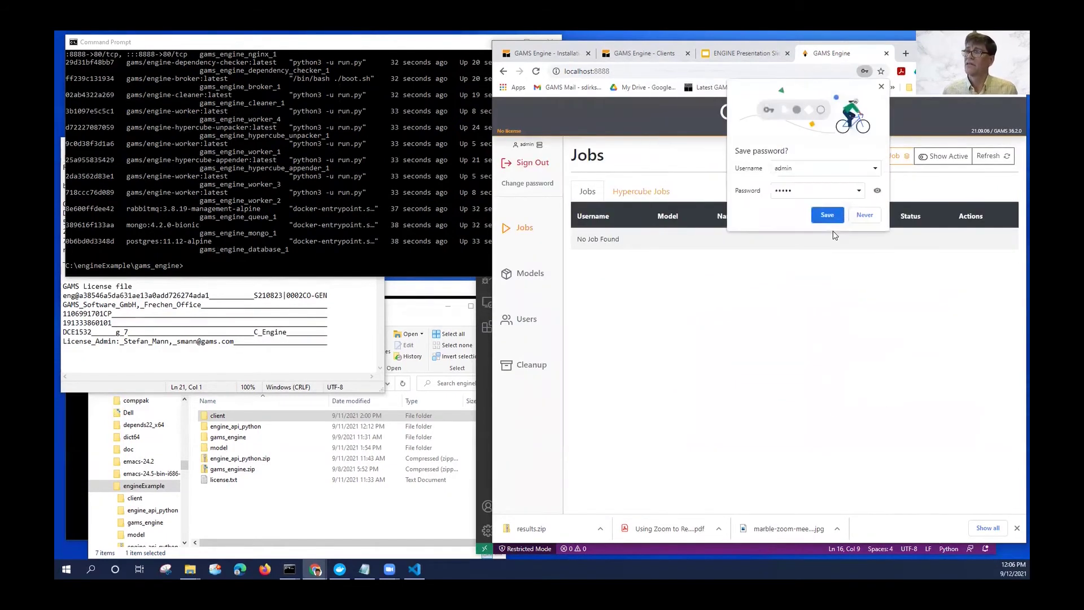
{"action": "left_click", "coordinate": [865, 216]}
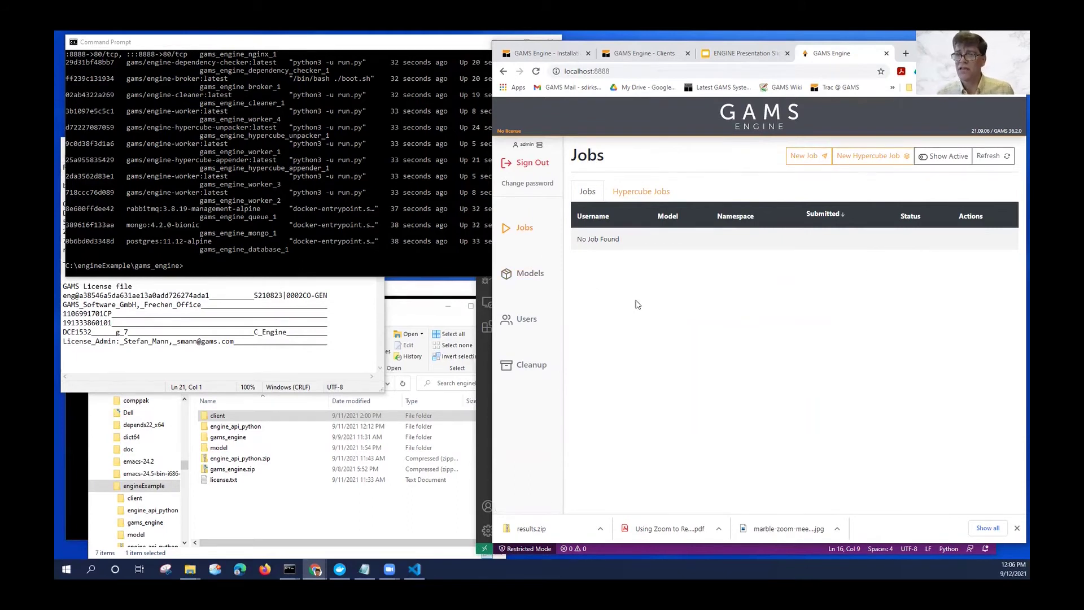
{"action": "left_click", "coordinate": [526, 320]}
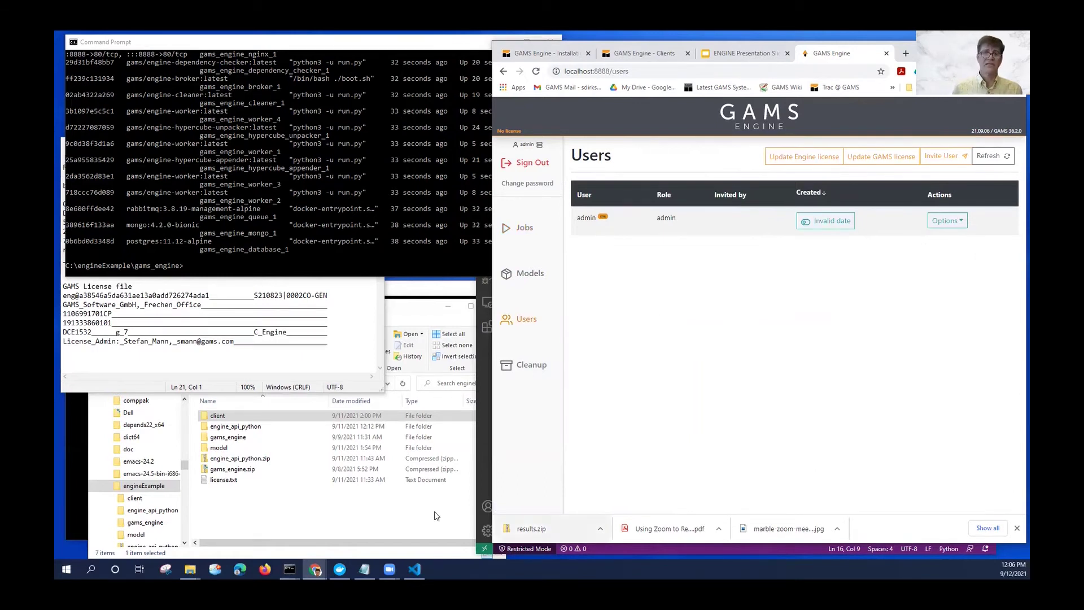
Paste the GAMS Engine License key lines from the license file and update the Engine license.
{"action": "left_click", "coordinate": [118, 366]}
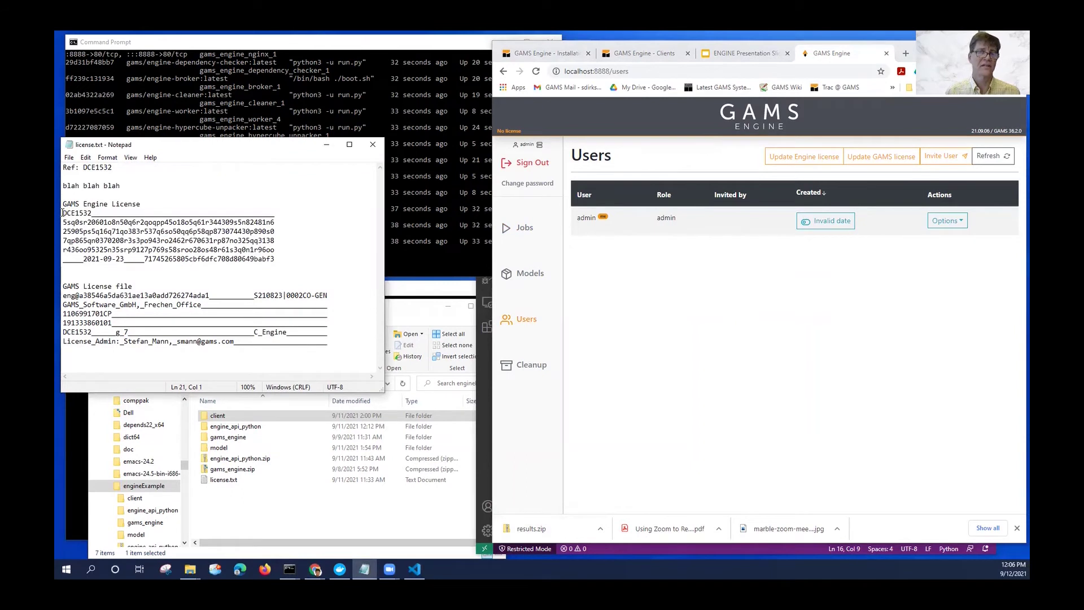
{"action": "left_click_drag", "start_coordinate": [62, 213], "coordinate": [304, 267]}
{"action": "key", "text": "ctrl+c"}
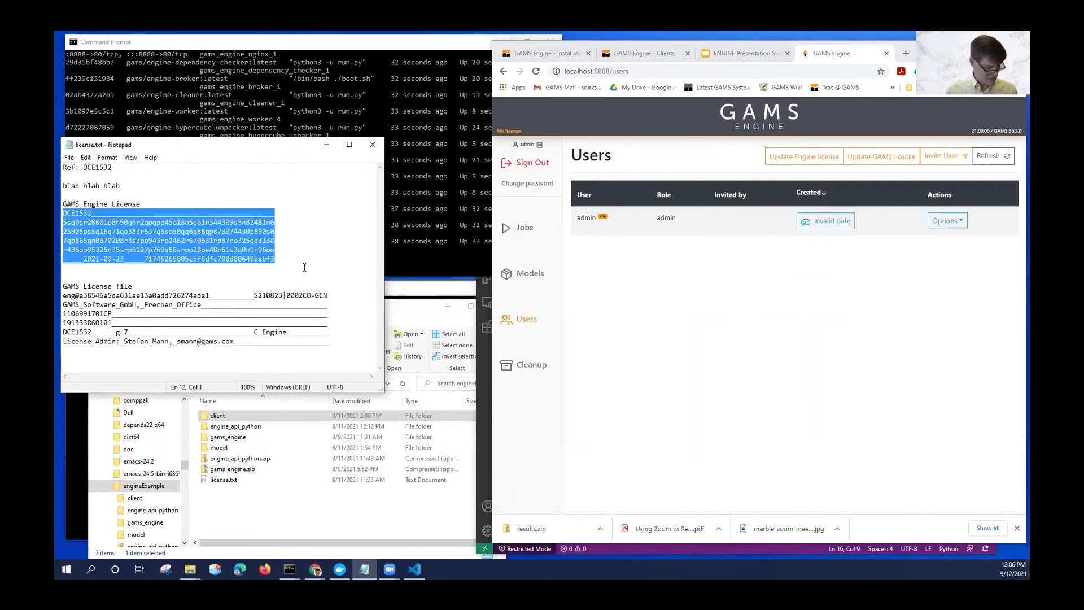
{"action": "left_click", "coordinate": [796, 159]}
{"action": "left_click", "coordinate": [801, 189]}
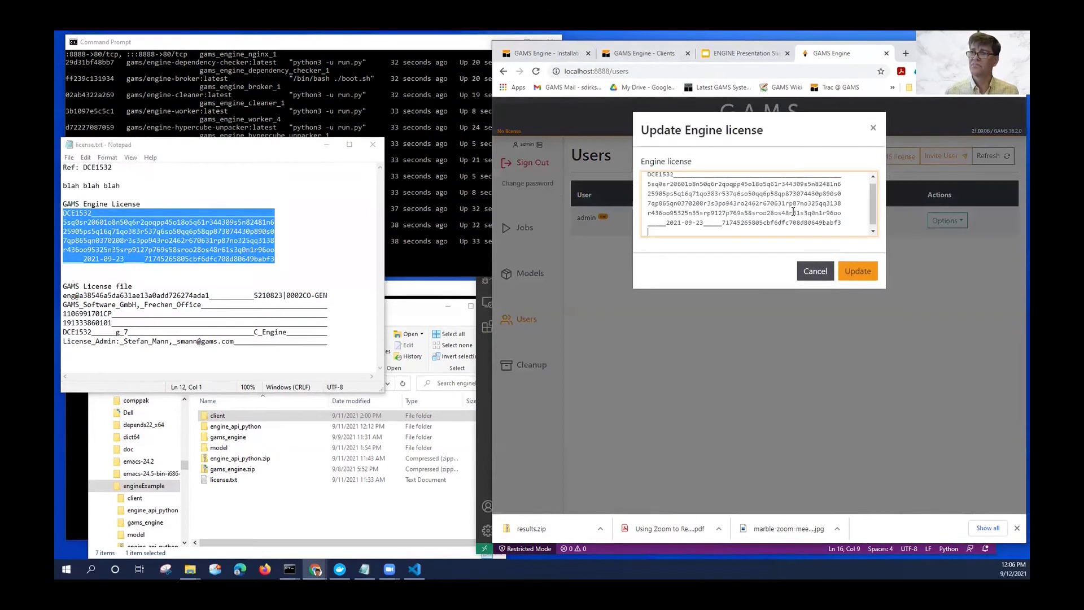
{"action": "key", "text": "ctrl+v"}
{"action": "left_click", "coordinate": [850, 280]}
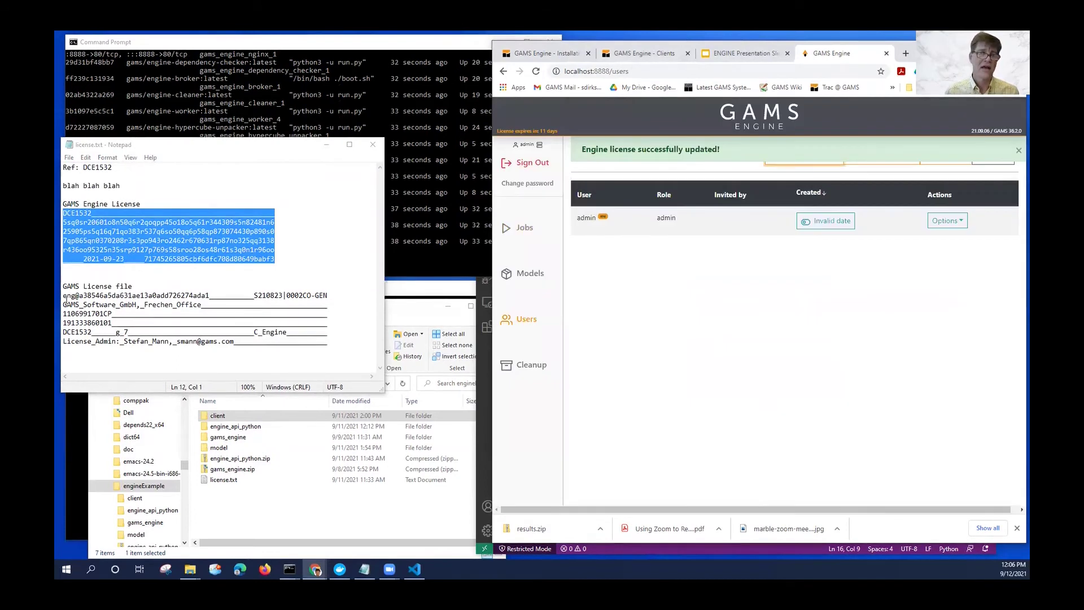
Paste the GAMS License file block as the system-wide GAMS license and apply it.
{"action": "left_click_drag", "start_coordinate": [62, 295], "coordinate": [365, 347]}
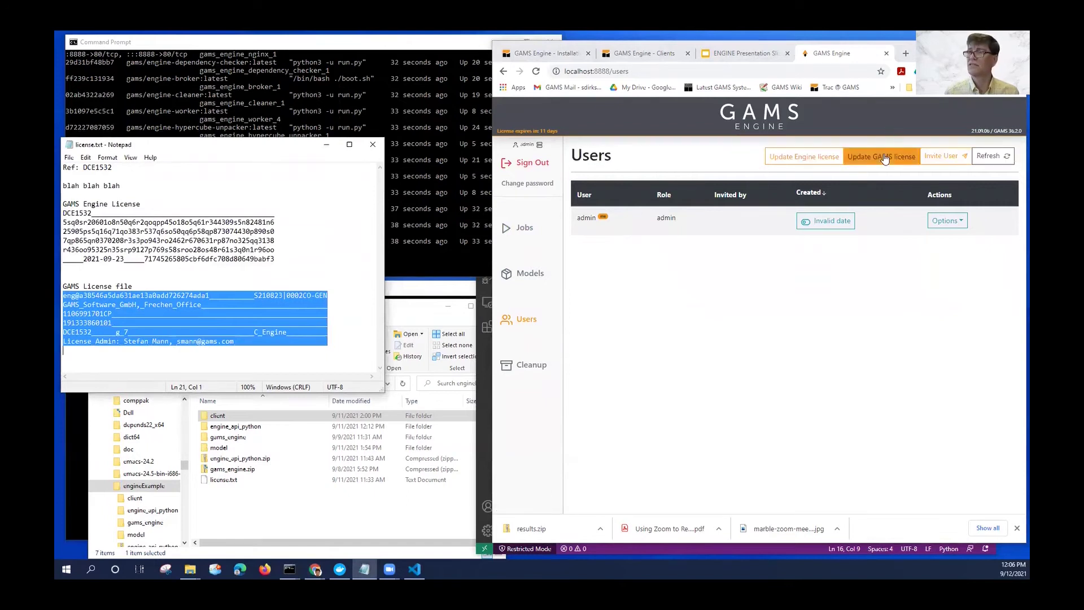
{"action": "left_click", "coordinate": [849, 155]}
{"action": "key", "text": "ctrl+v"}
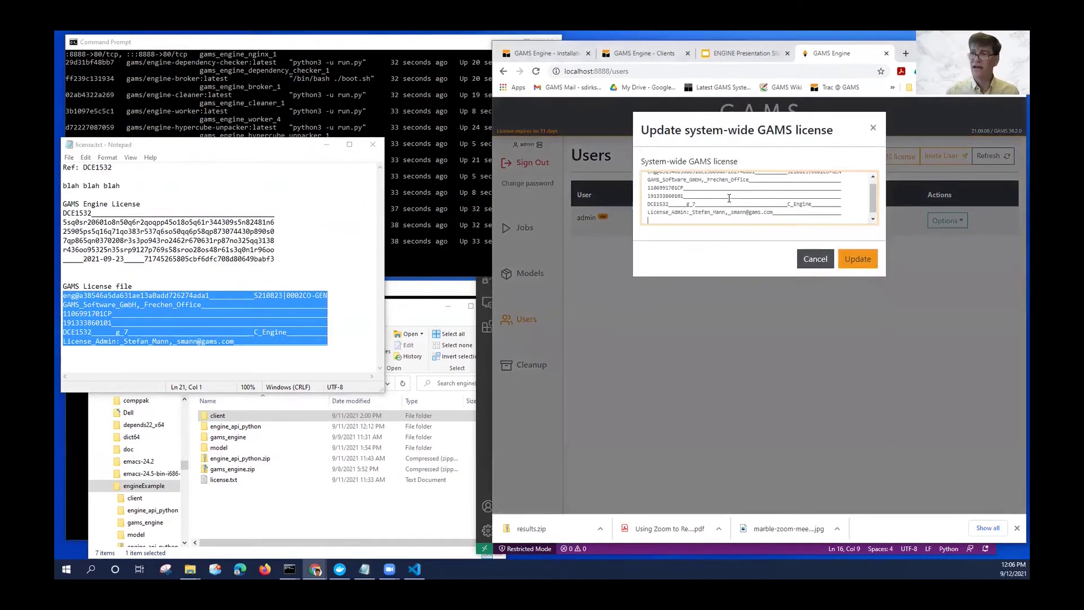
{"action": "left_click", "coordinate": [862, 260]}
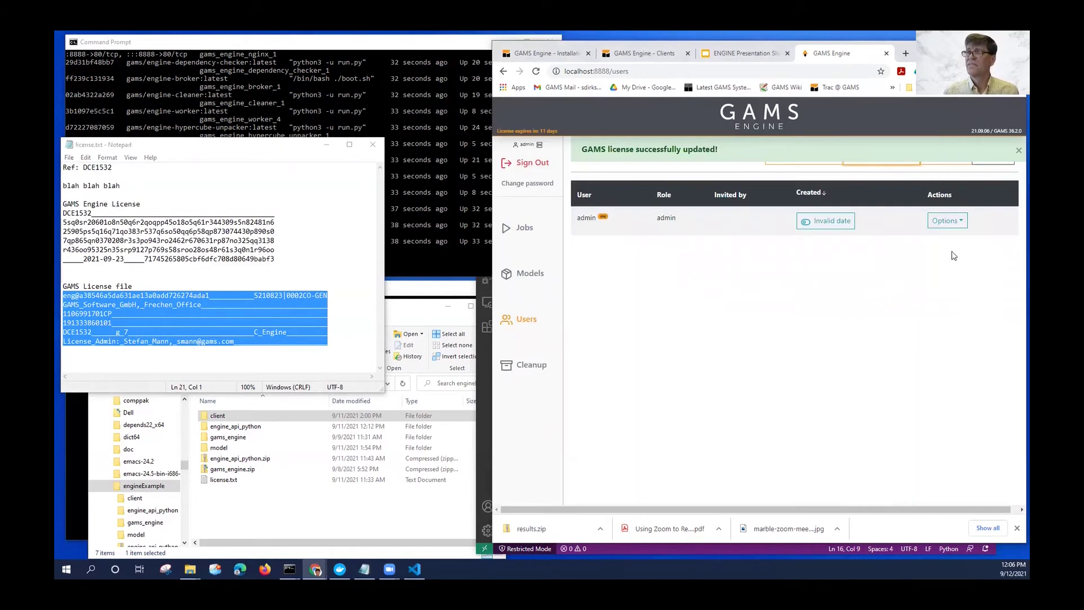
{"action": "left_click", "coordinate": [1019, 152]}
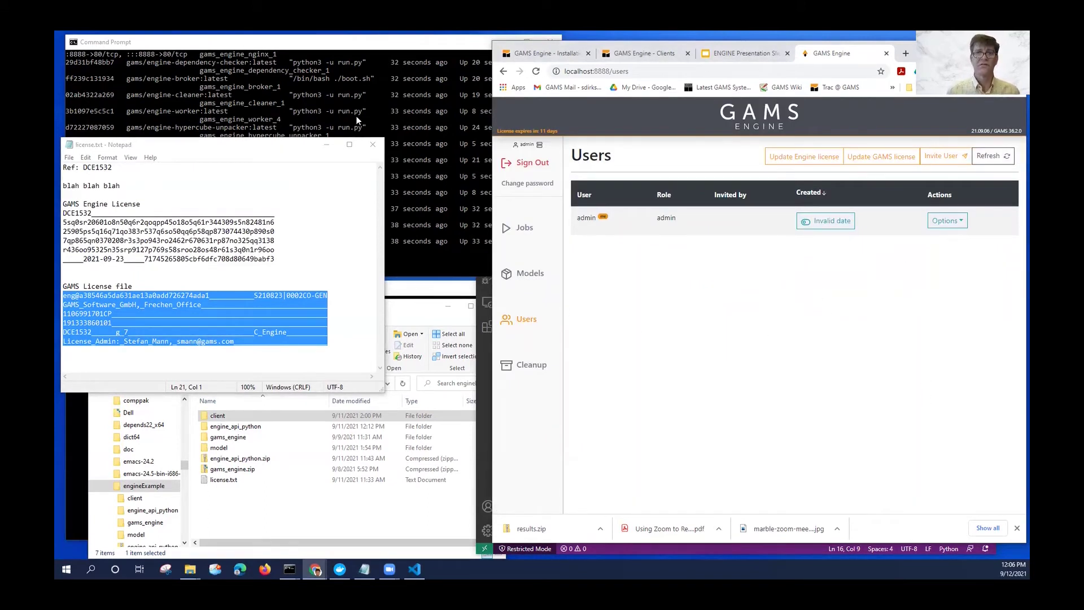
Go up to engineExample, enter the model folder and list schedule.gms, data.gdx and data.zip.
{"action": "left_click", "coordinate": [262, 103]}
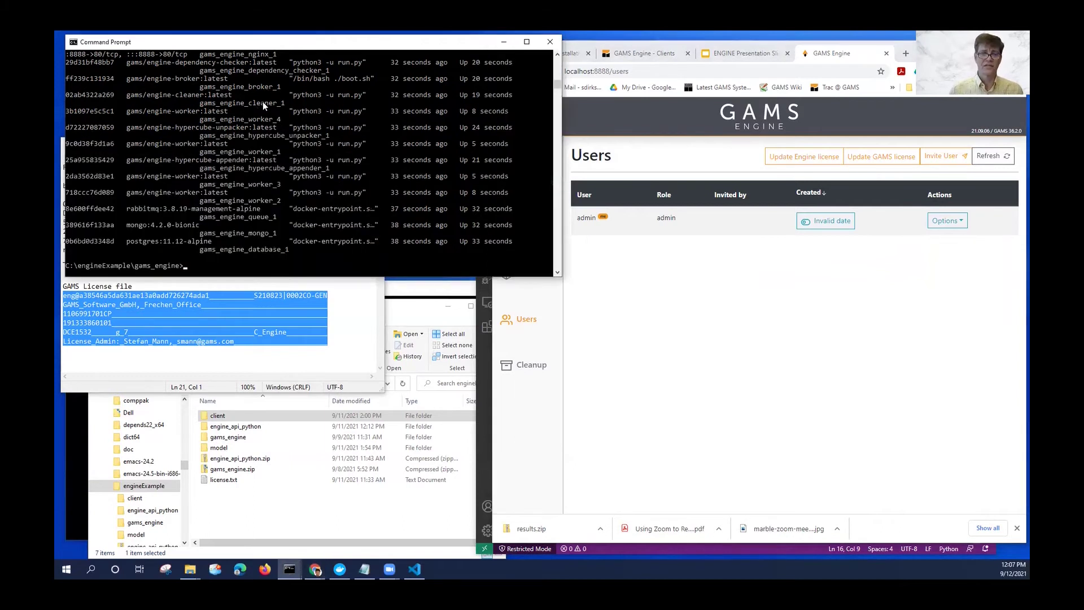
{"action": "type", "text": "cd .."}
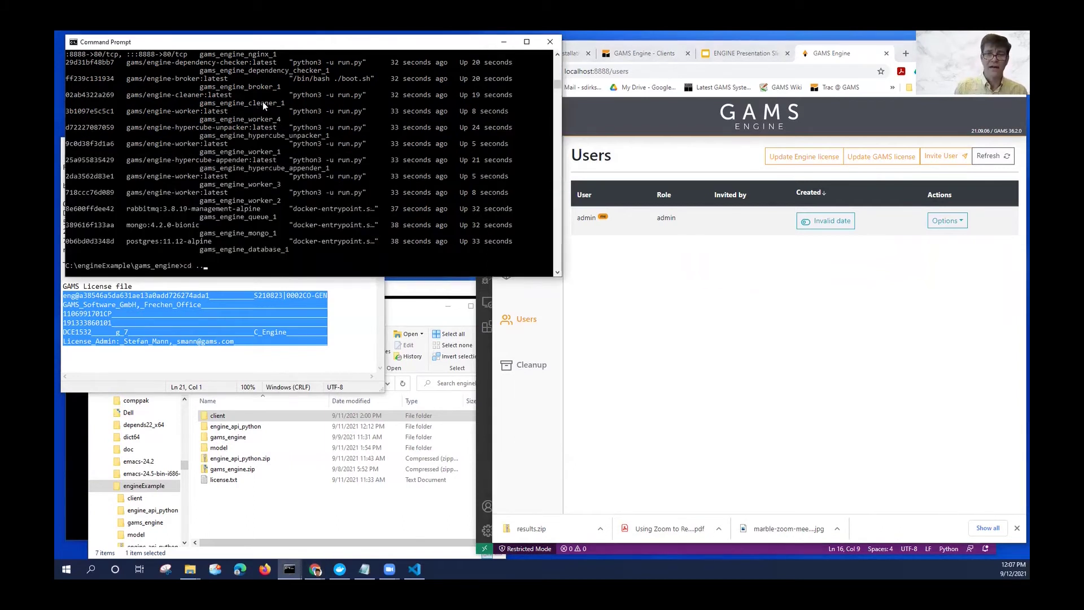
{"action": "key", "text": "Return"}
{"action": "type", "text": "cd model"}
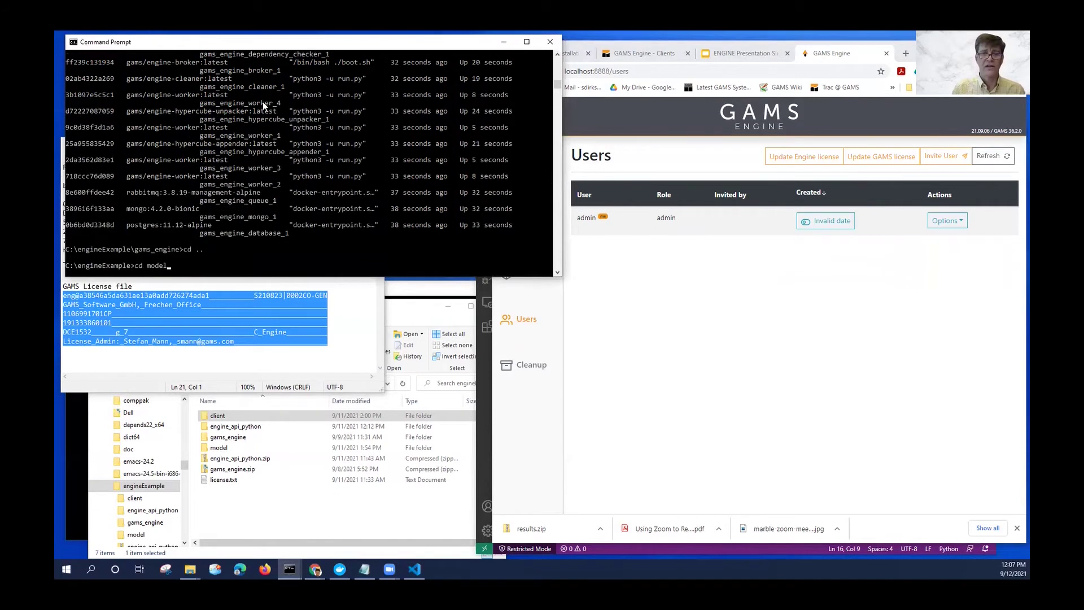
{"action": "key", "text": "Return"}
{"action": "type", "text": "ls"}
{"action": "key", "text": "Return"}
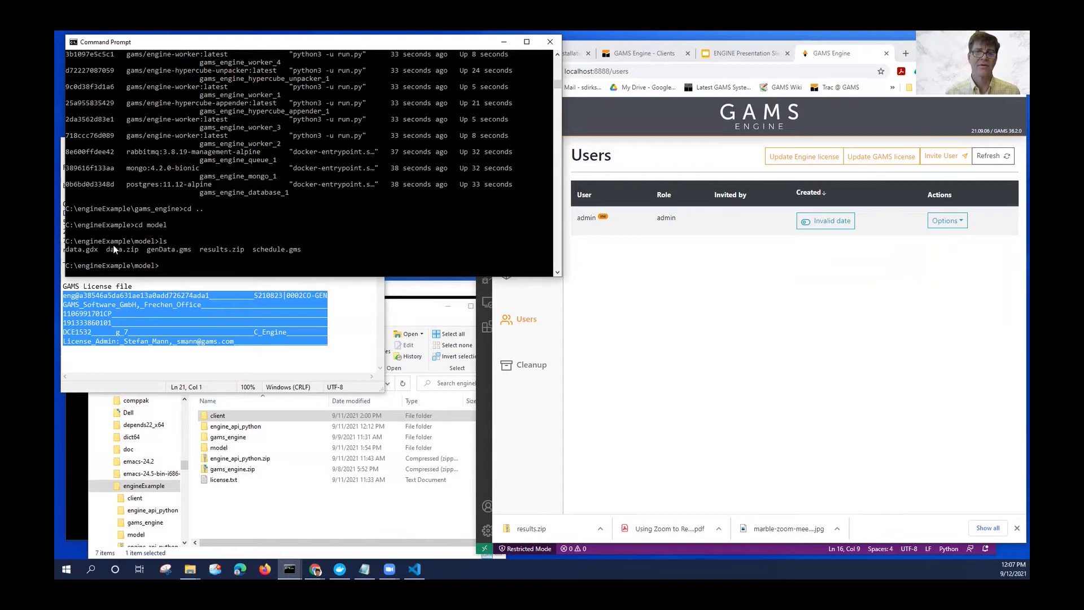
{"action": "left_click", "coordinate": [820, 343]}
Submit a new job with schedule.gms as the model file and data.zip as data, then view its details.
{"action": "left_click", "coordinate": [521, 231]}
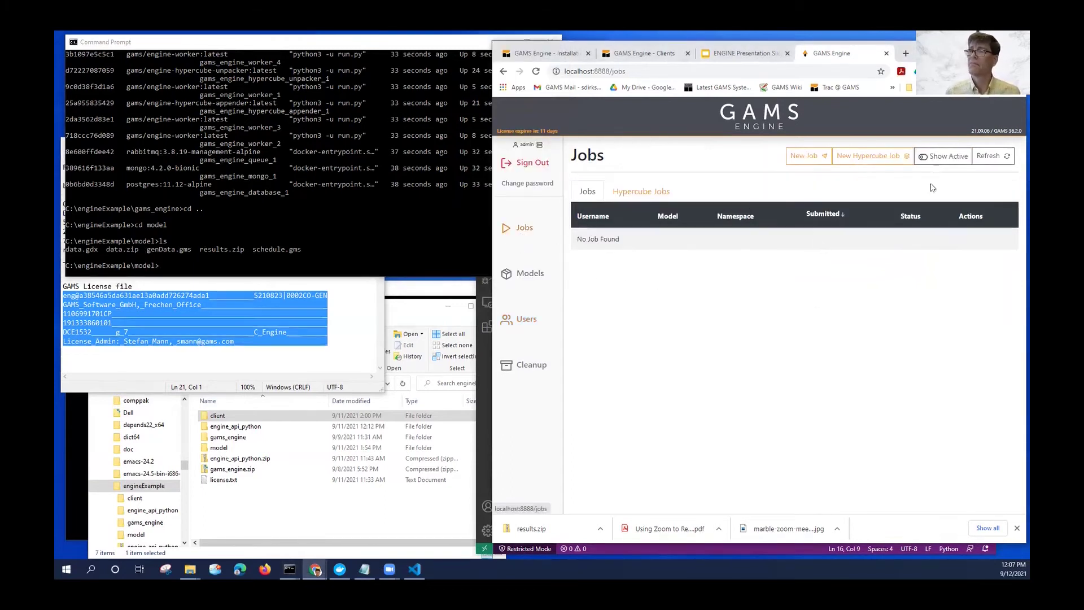
{"action": "left_click", "coordinate": [806, 157]}
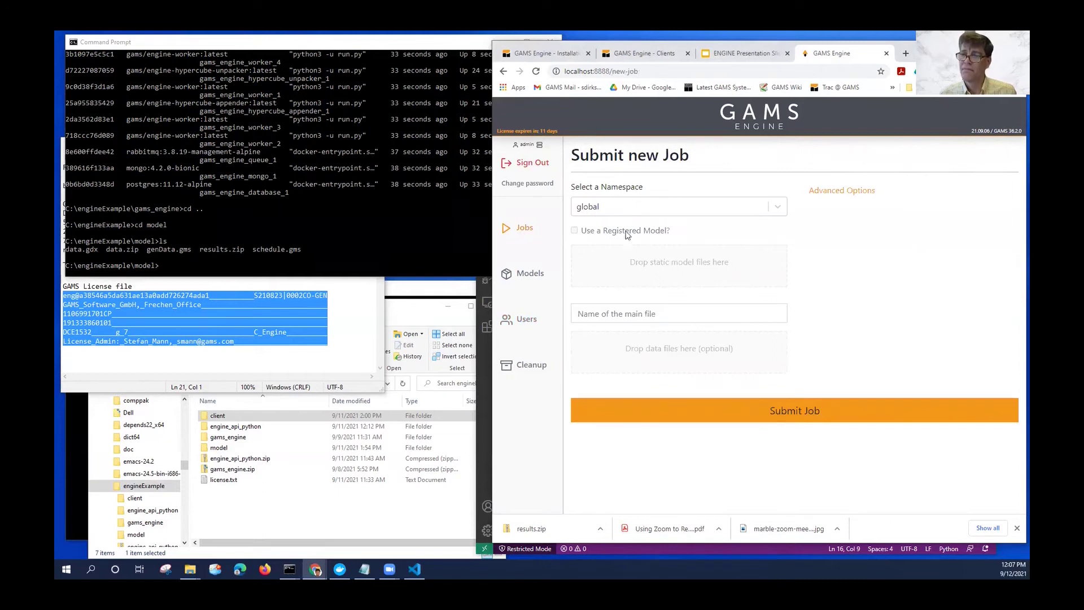
{"action": "left_click", "coordinate": [618, 311]}
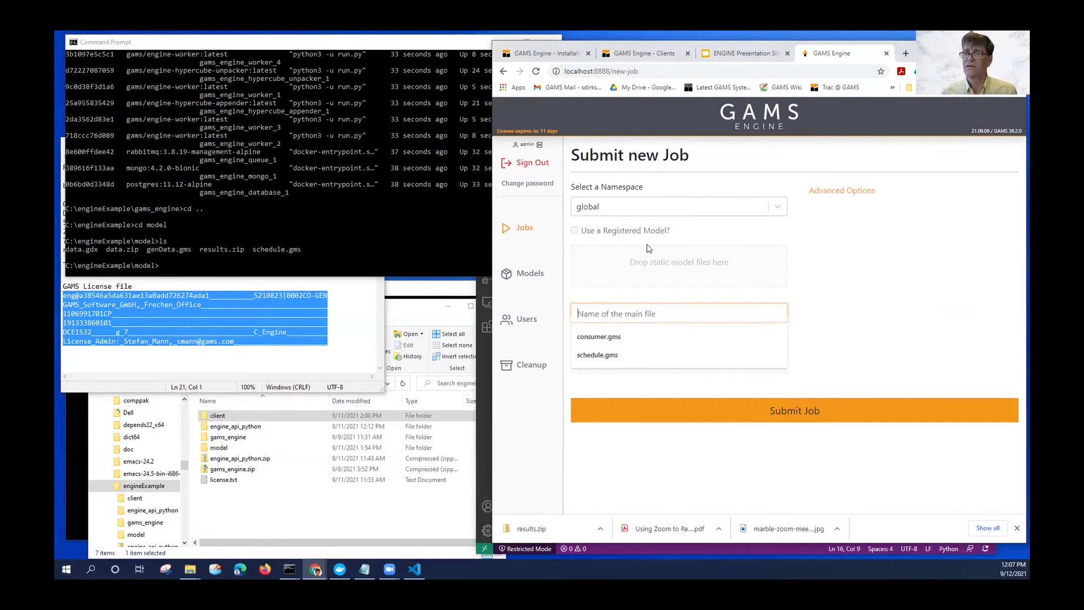
{"action": "left_click", "coordinate": [624, 280]}
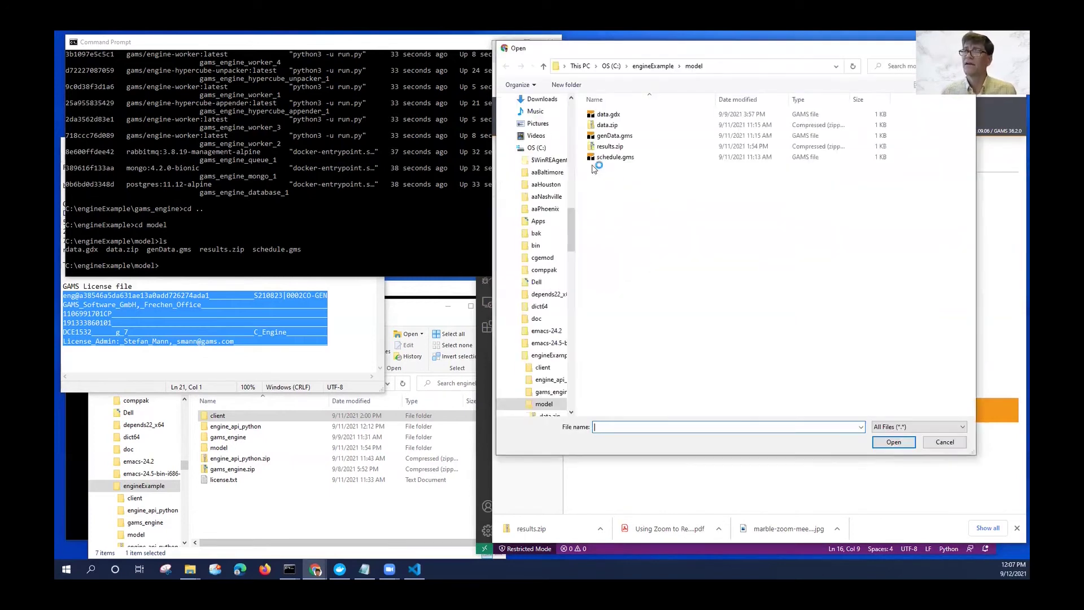
{"action": "double_click", "coordinate": [600, 159]}
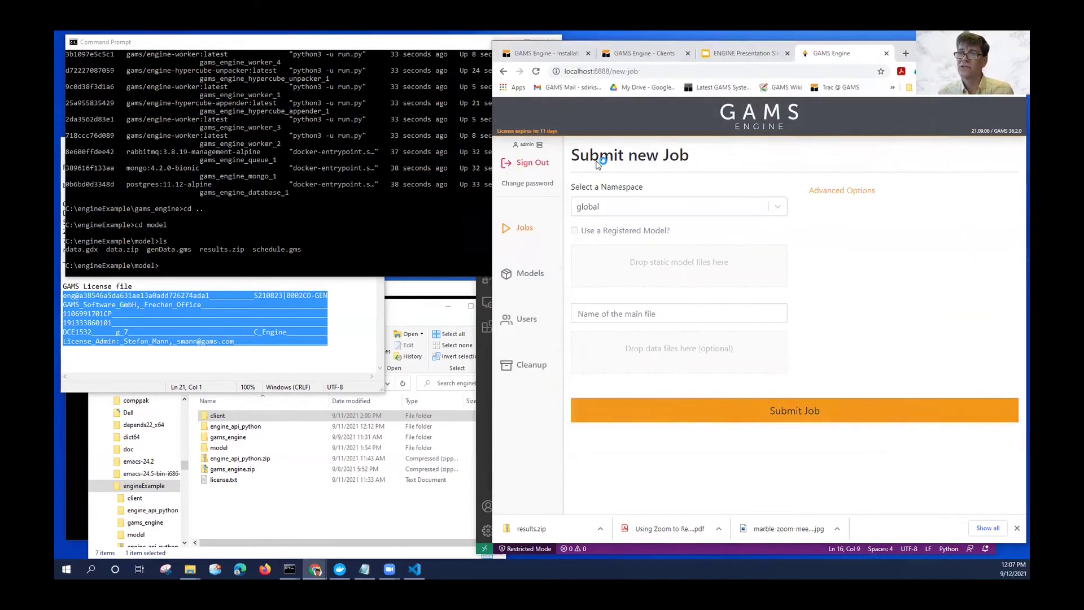
{"action": "left_click", "coordinate": [628, 357]}
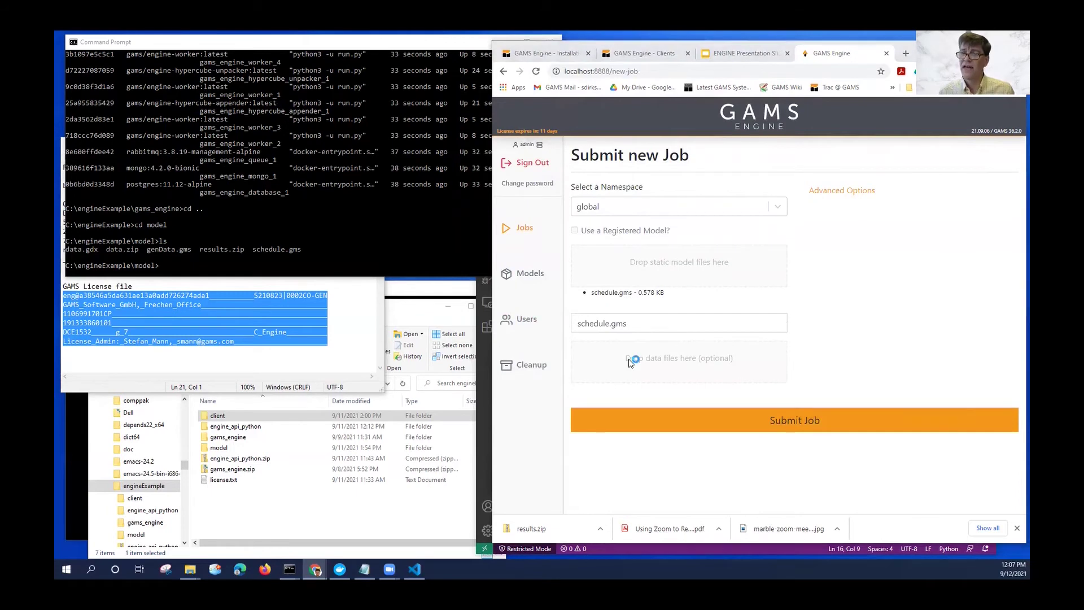
{"action": "double_click", "coordinate": [609, 125]}
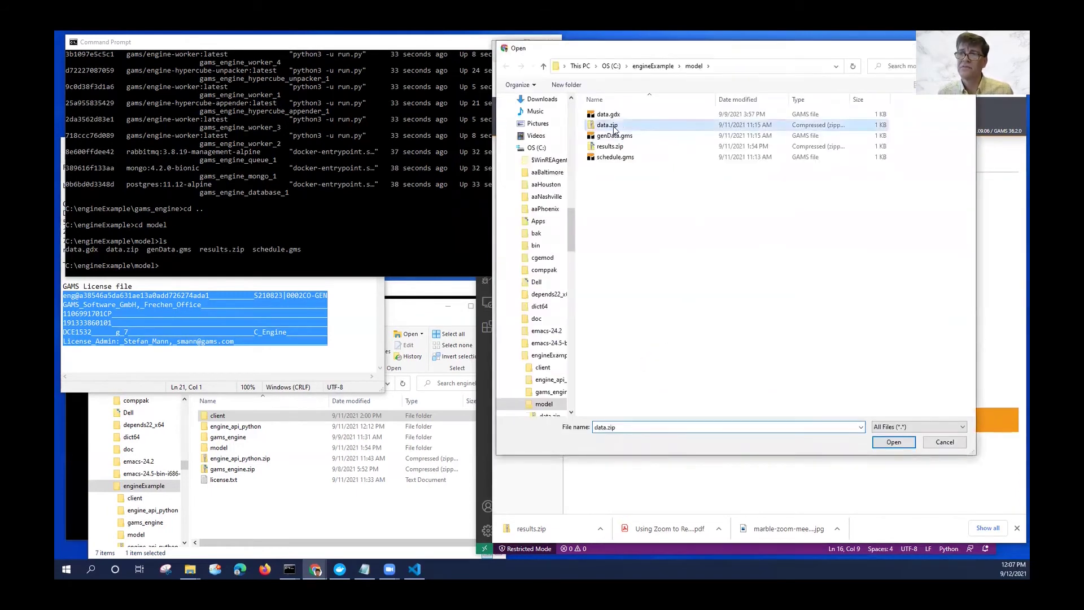
{"action": "left_click", "coordinate": [805, 431]}
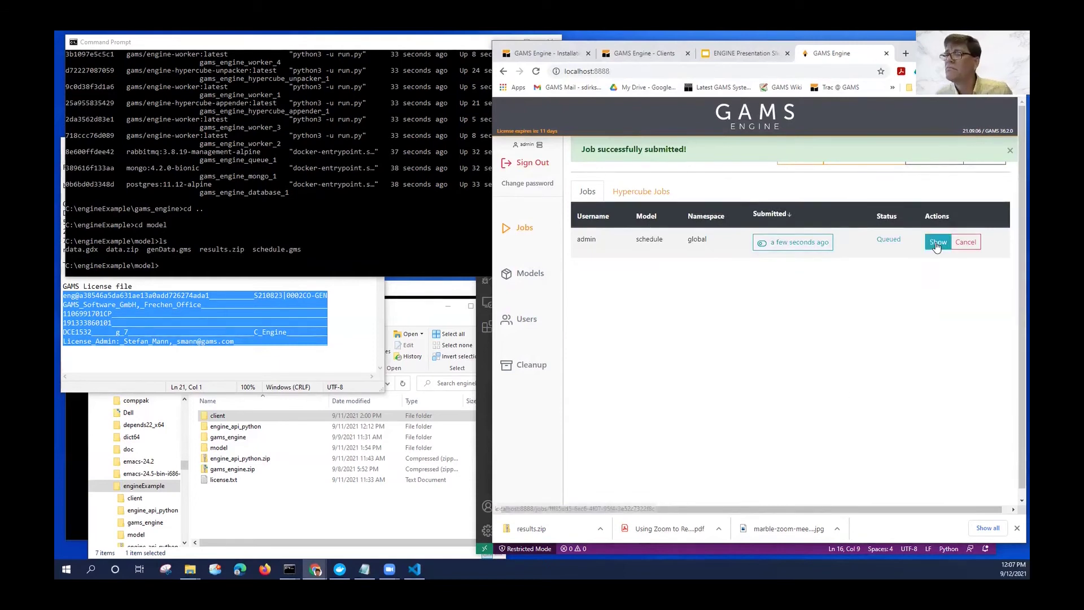
{"action": "left_click", "coordinate": [938, 243]}
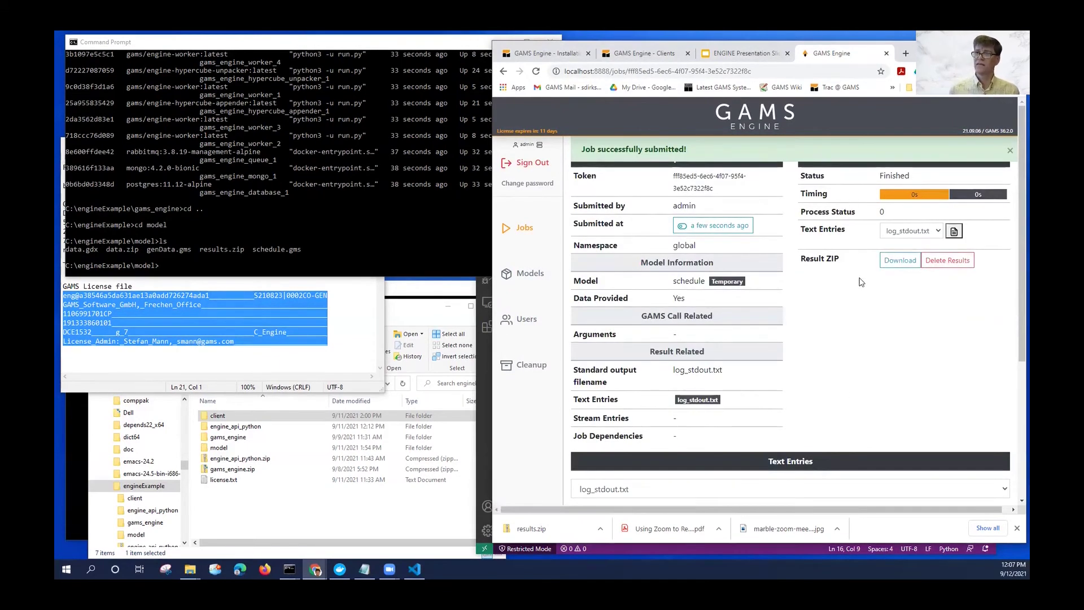
Scroll through the job's log_stdout.txt output and highlight the objective value 153.675000.
{"action": "left_click_drag", "start_coordinate": [1019, 266], "coordinate": [1014, 259]}
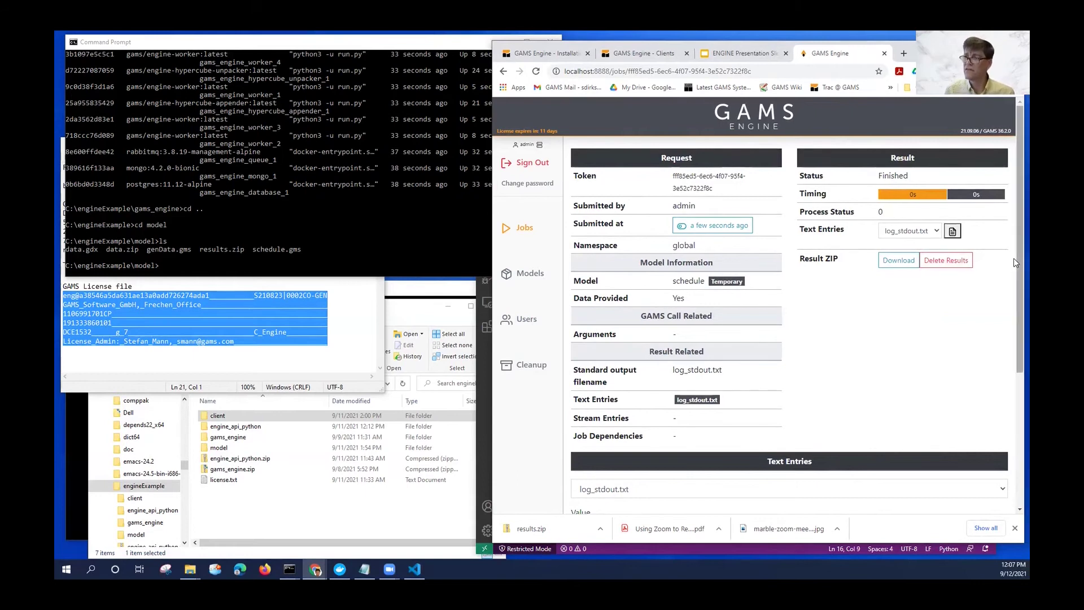
{"action": "scroll", "coordinate": [1014, 347], "scroll_direction": "down", "scroll_amount": 4}
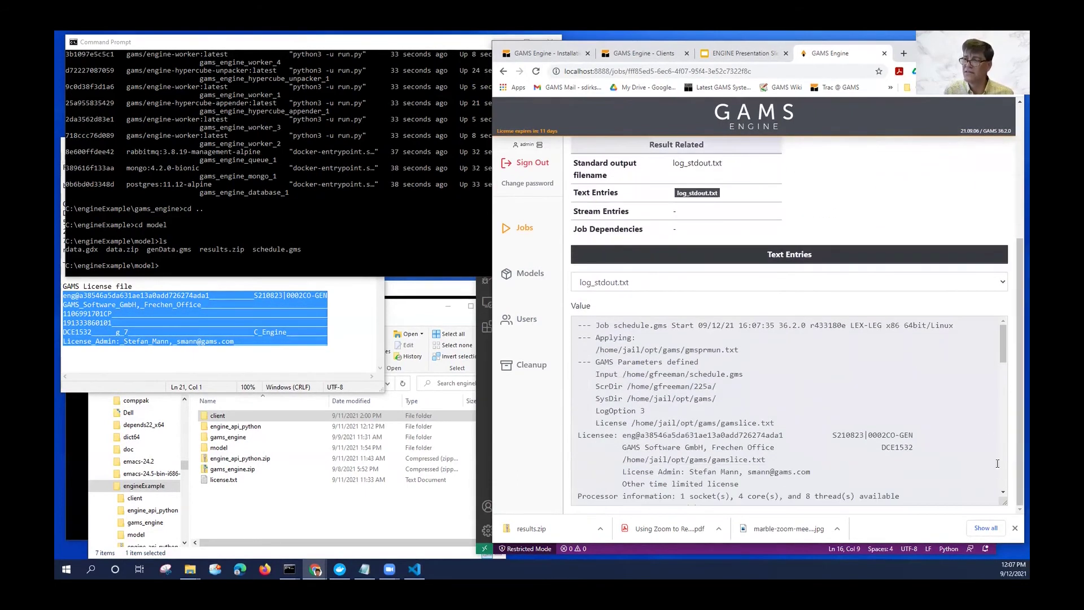
{"action": "scroll", "coordinate": [1010, 396], "scroll_direction": "down", "scroll_amount": 3}
{"action": "left_click_drag", "start_coordinate": [1009, 396], "coordinate": [1011, 466]}
{"action": "scroll", "coordinate": [1006, 468], "scroll_direction": "down", "scroll_amount": 2}
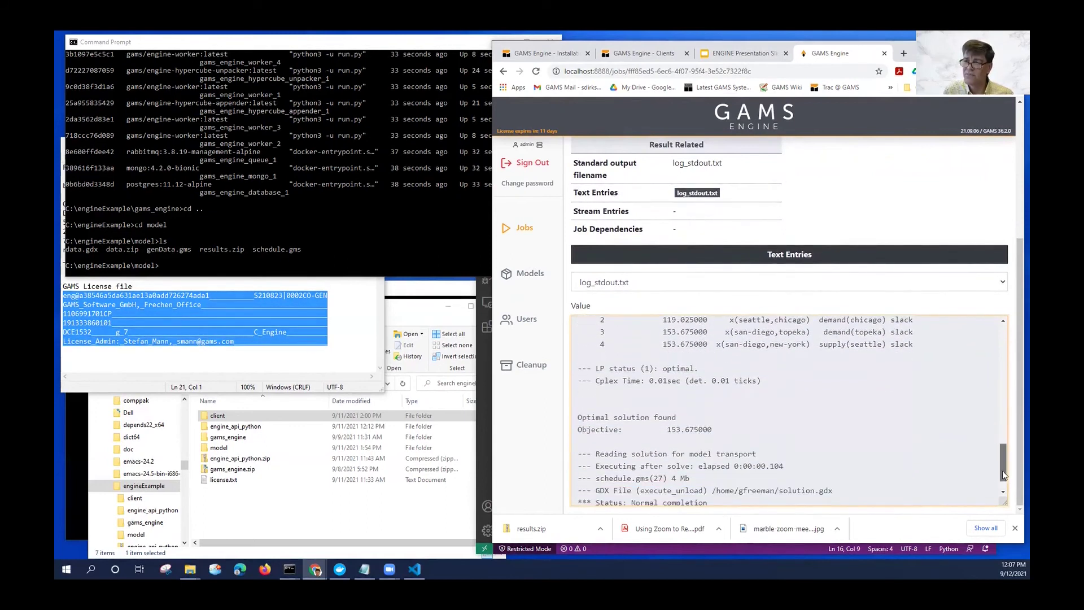
{"action": "double_click", "coordinate": [665, 433]}
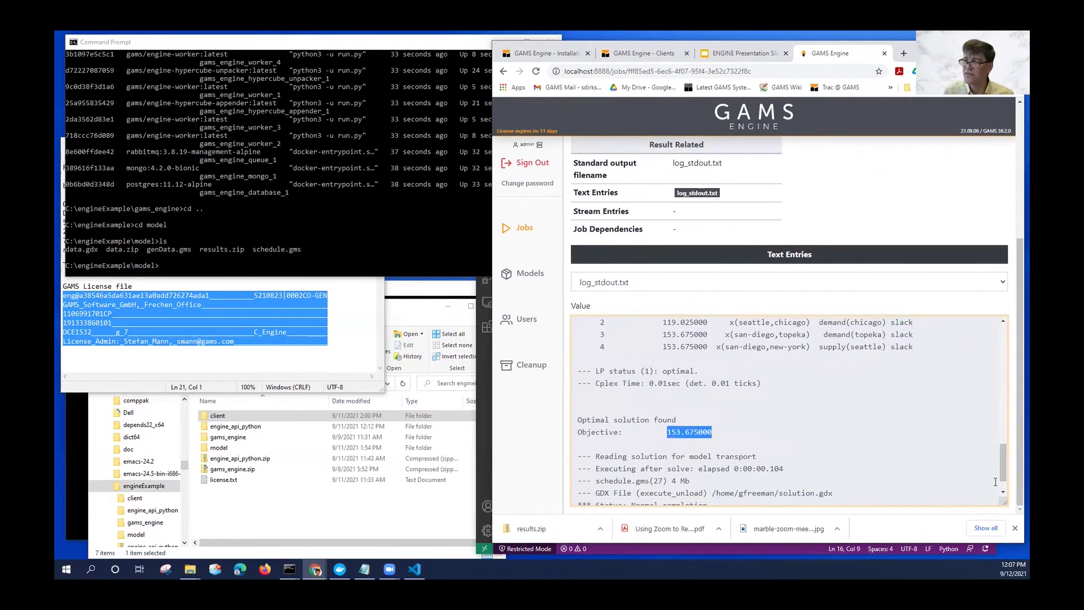
{"action": "left_click_drag", "start_coordinate": [1009, 441], "coordinate": [1008, 333]}
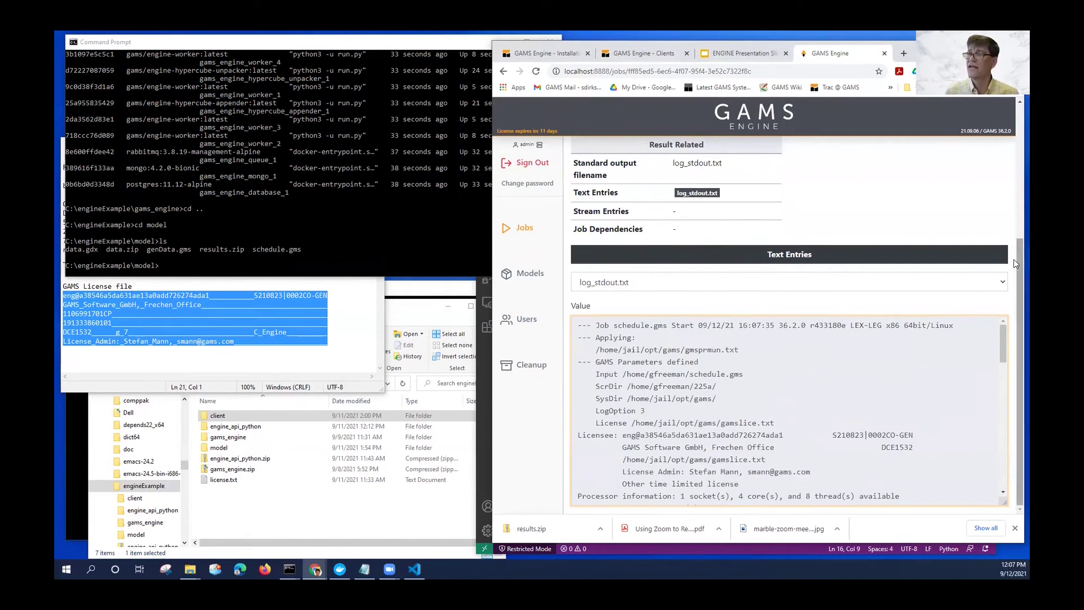
{"action": "left_click_drag", "start_coordinate": [1014, 225], "coordinate": [1014, 133]}
Download the job's result ZIP as results.zip in the model folder, replacing the existing file.
{"action": "left_click", "coordinate": [899, 260]}
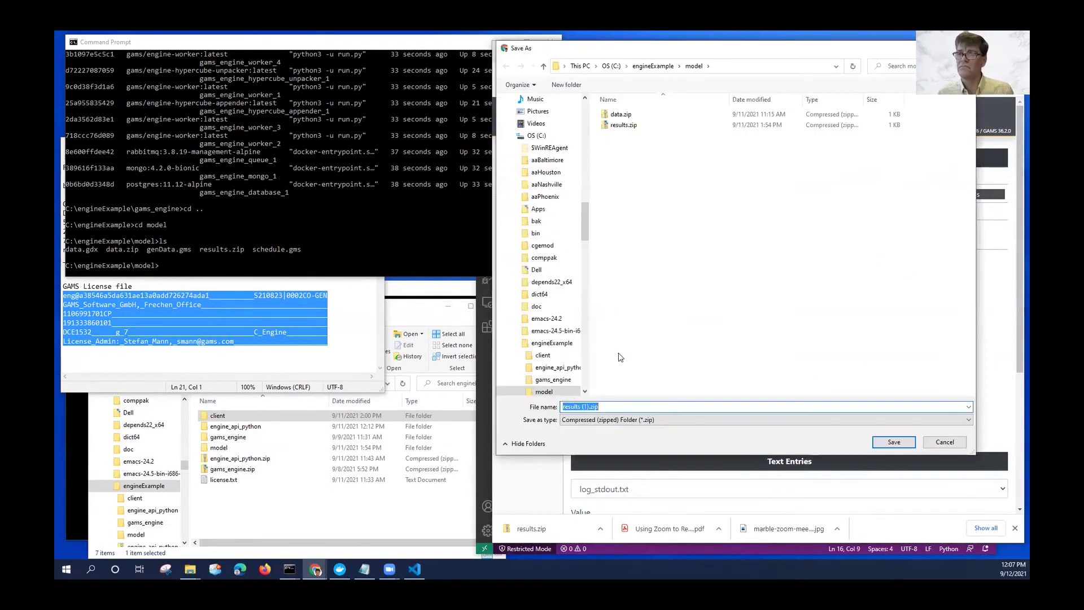
{"action": "left_click", "coordinate": [621, 125]}
{"action": "left_click", "coordinate": [894, 442]}
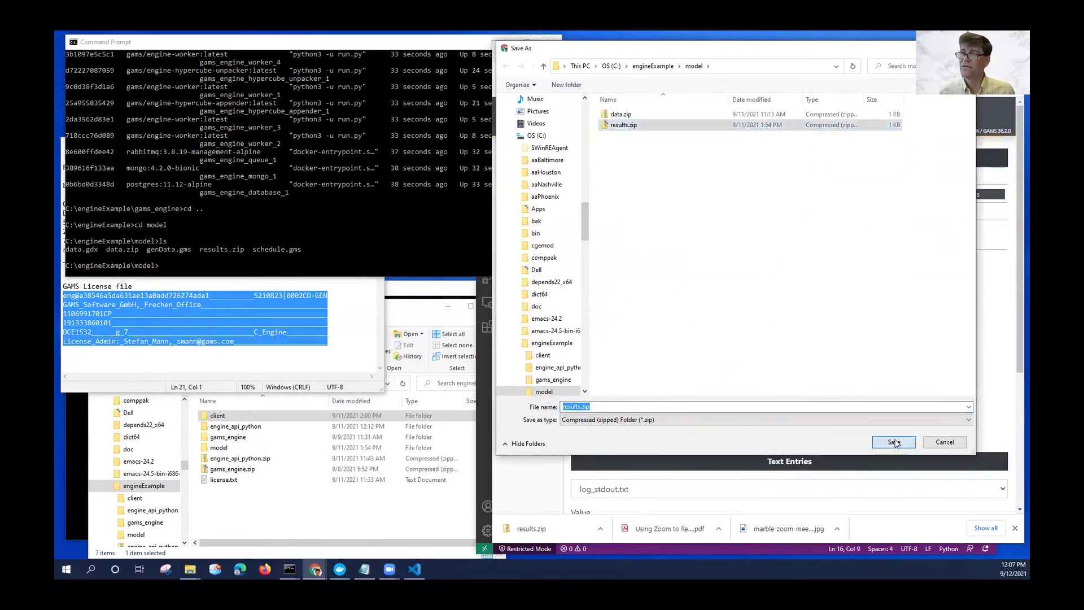
{"action": "left_click", "coordinate": [573, 304]}
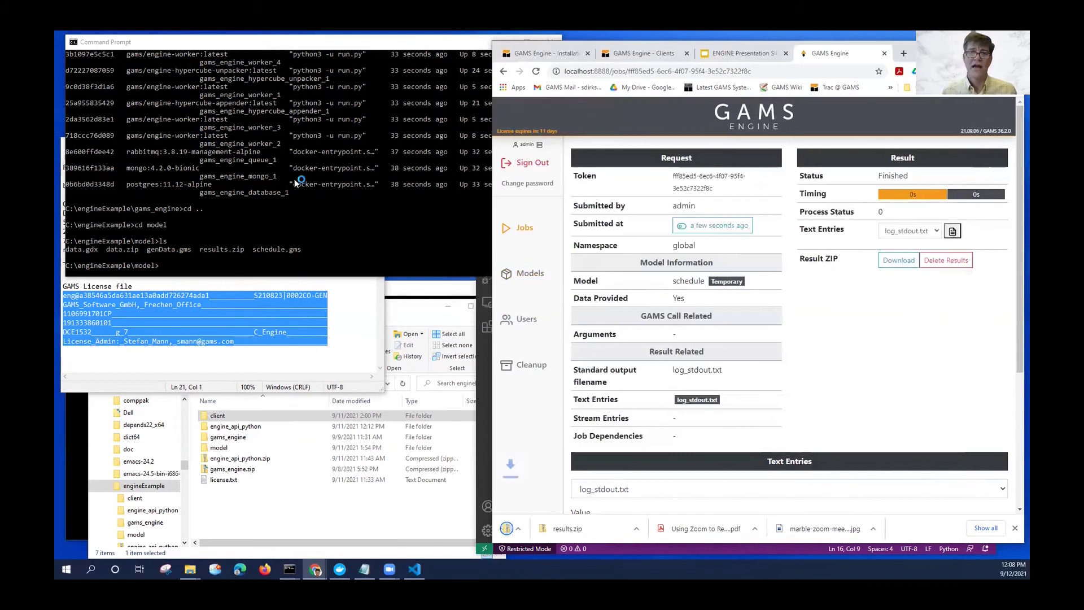
{"action": "left_click", "coordinate": [283, 220]}
Run unzip -v results.zip to list schedule.lst, data.gdx, solution.gdx, log_stdout.txt and schedule.gms.
{"action": "type", "text": "unzip -v results.zip"}
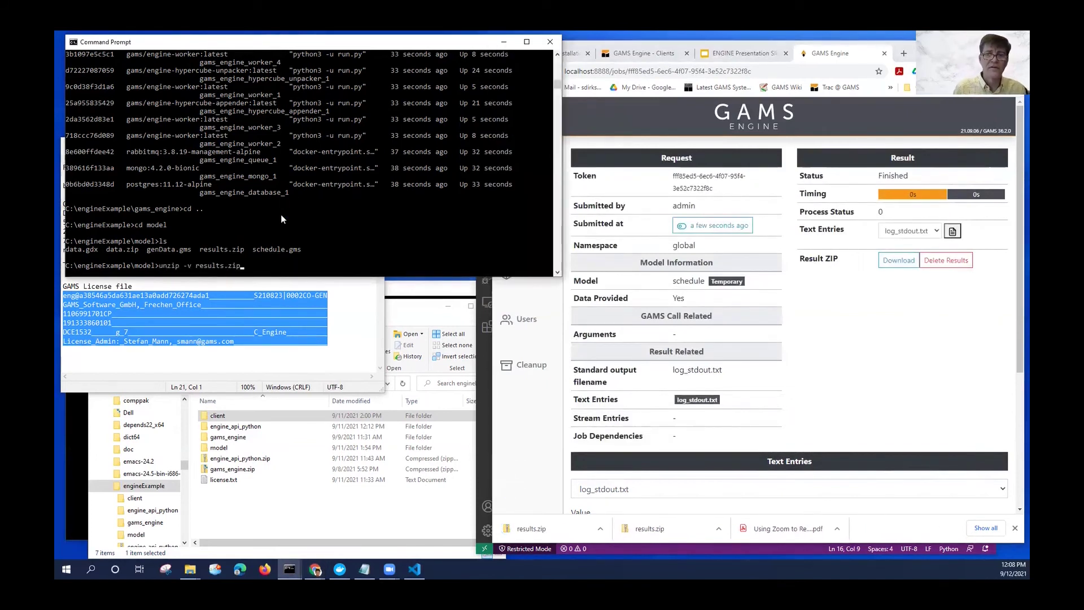
{"action": "key", "text": "Return"}
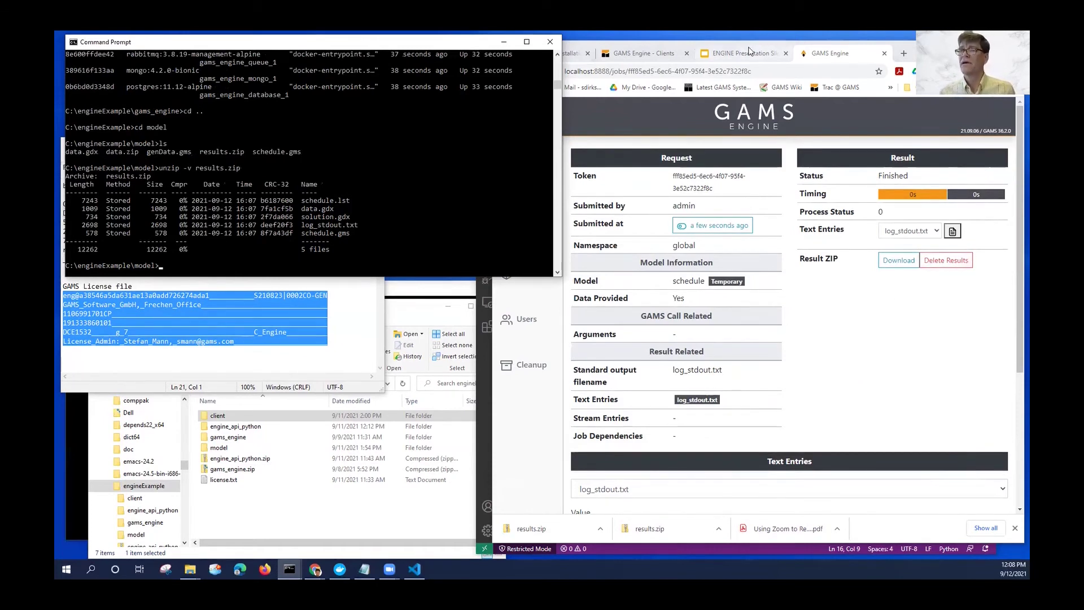
On the Models page, add a namespace named informs and open it.
{"action": "left_click", "coordinate": [870, 358]}
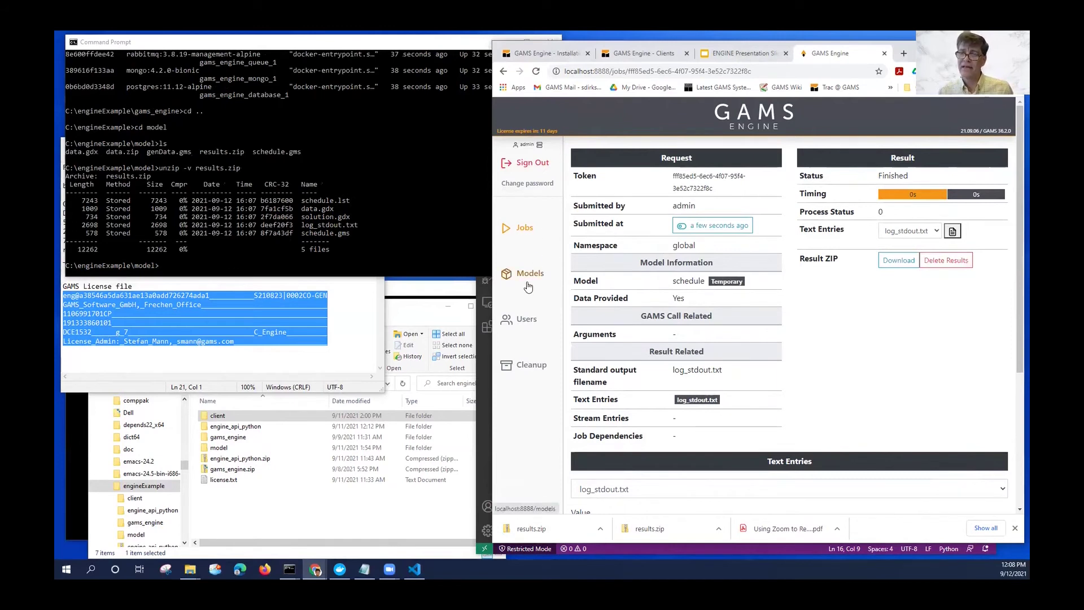
{"action": "left_click", "coordinate": [528, 326]}
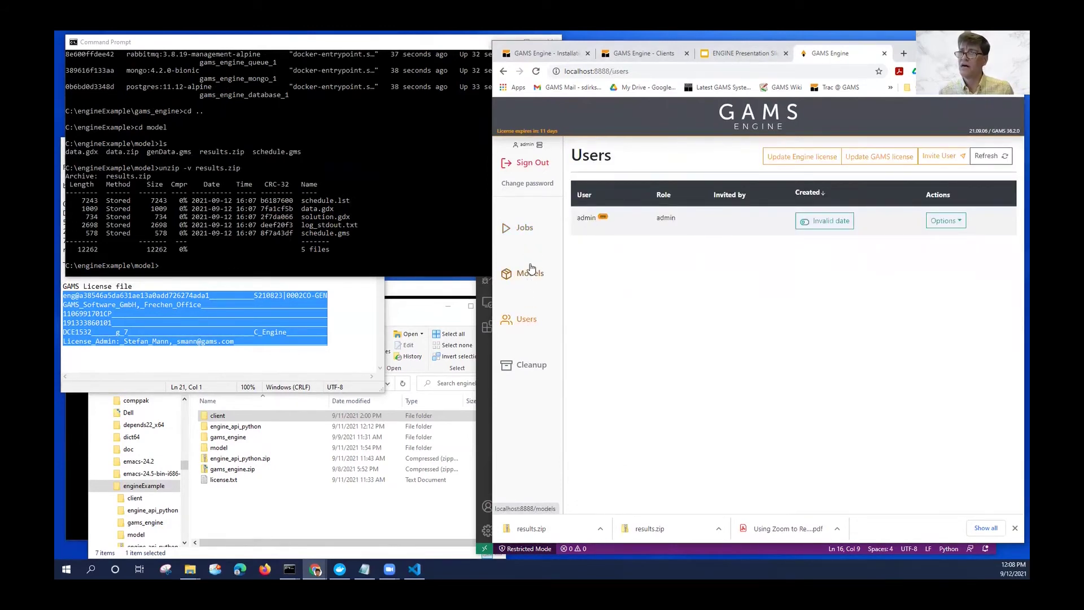
{"action": "left_click", "coordinate": [530, 270]}
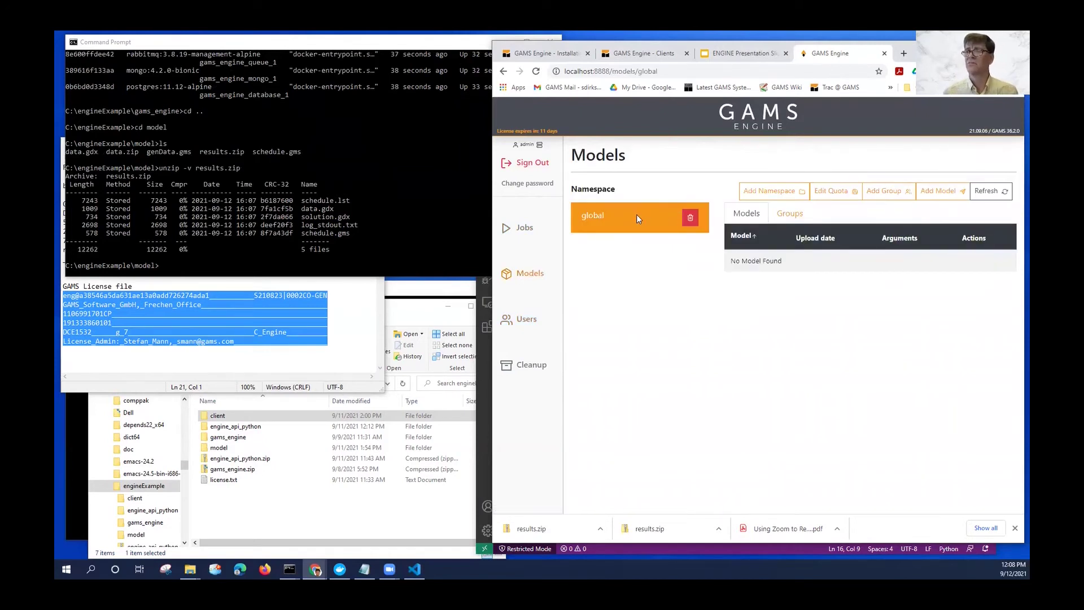
{"action": "left_click", "coordinate": [769, 192]}
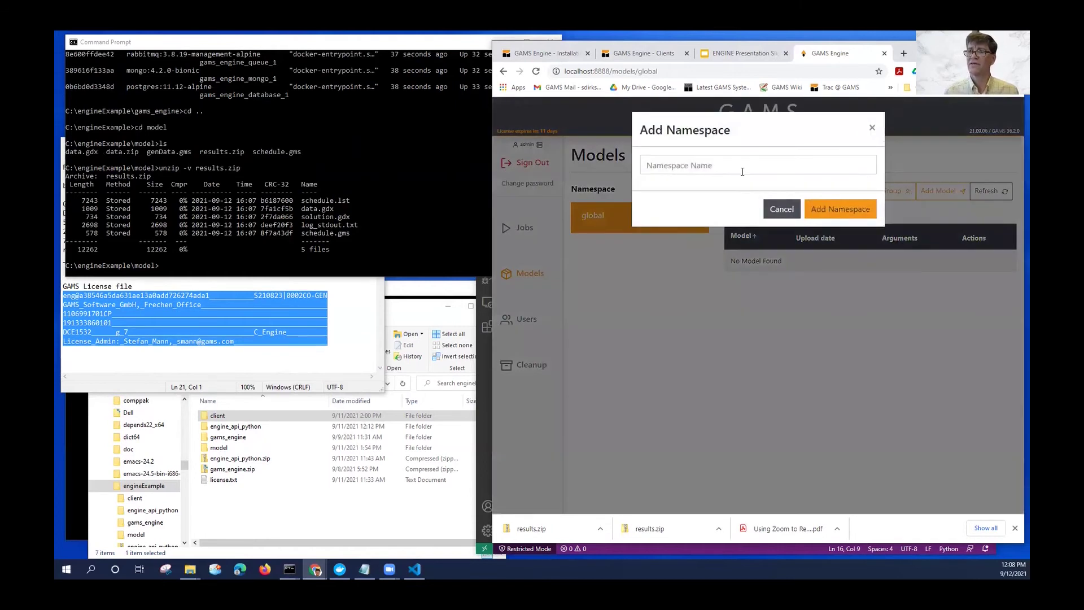
{"action": "left_click", "coordinate": [742, 171]}
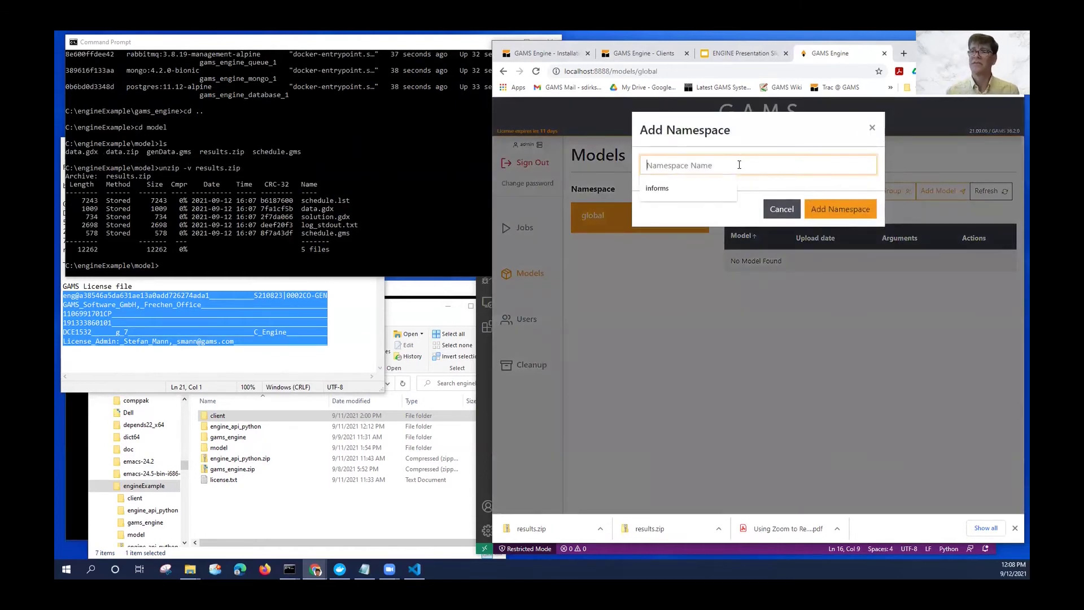
{"action": "left_click", "coordinate": [668, 192]}
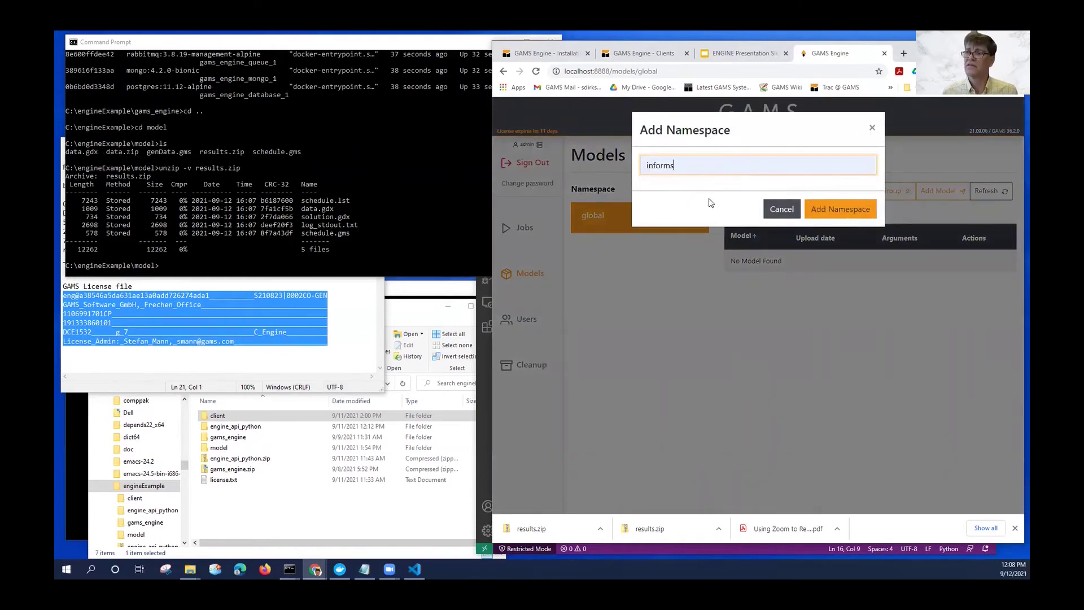
{"action": "left_click", "coordinate": [832, 209]}
{"action": "left_click", "coordinate": [627, 248]}
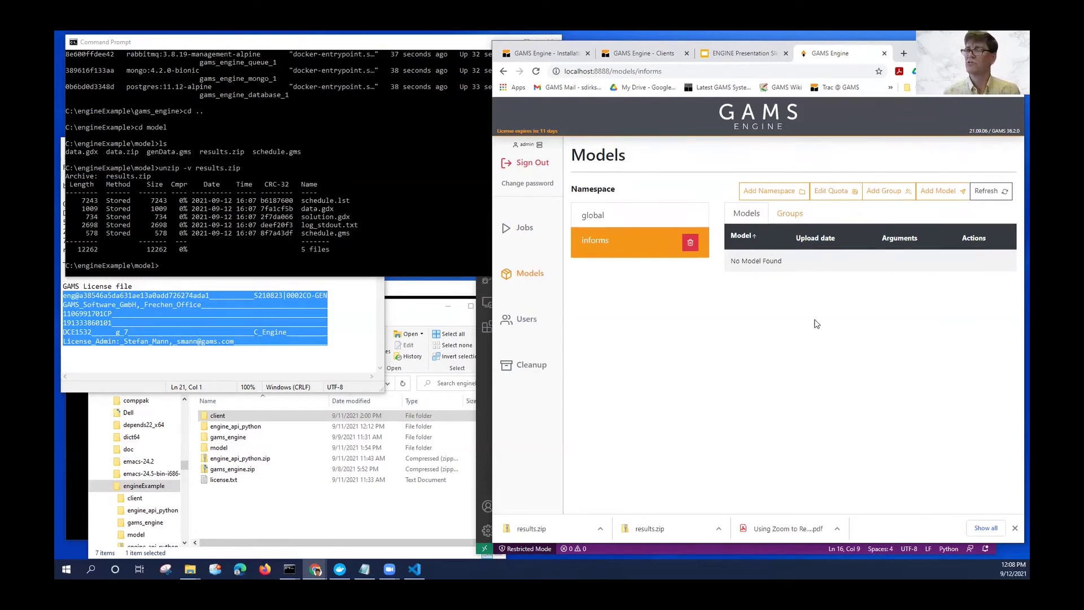
Add schedule.gms as a model in informs with results filtered to include only solution.gdx.
{"action": "left_click", "coordinate": [949, 194]}
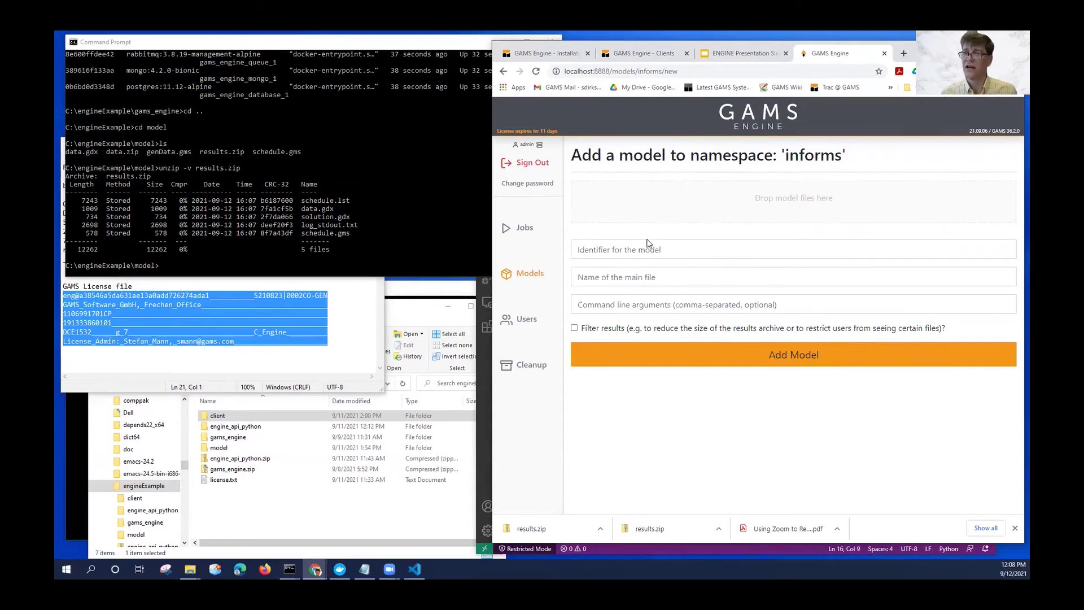
{"action": "left_click", "coordinate": [656, 213]}
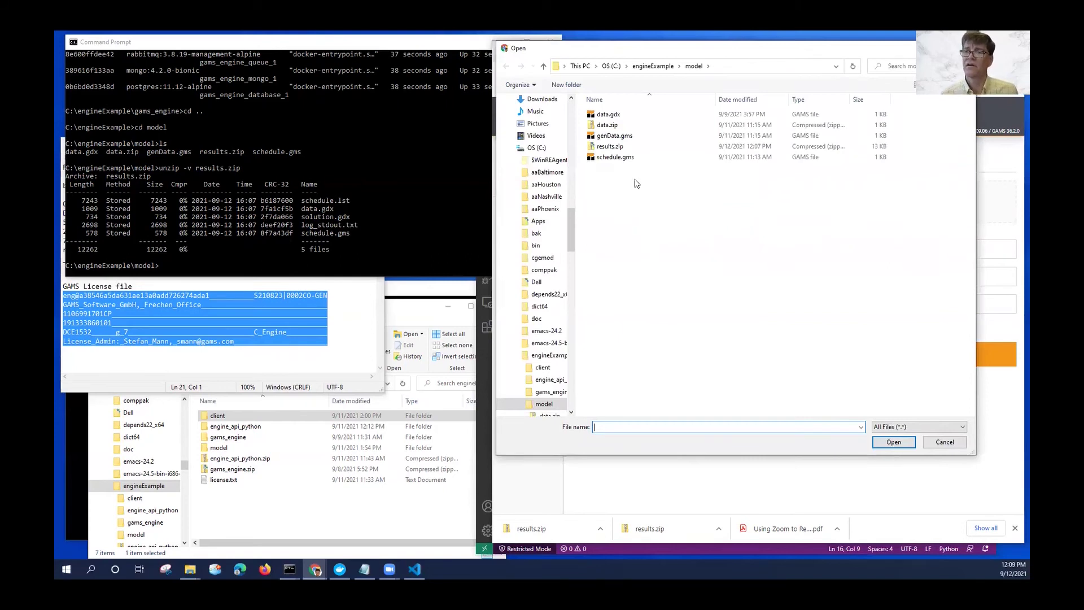
{"action": "double_click", "coordinate": [615, 157]}
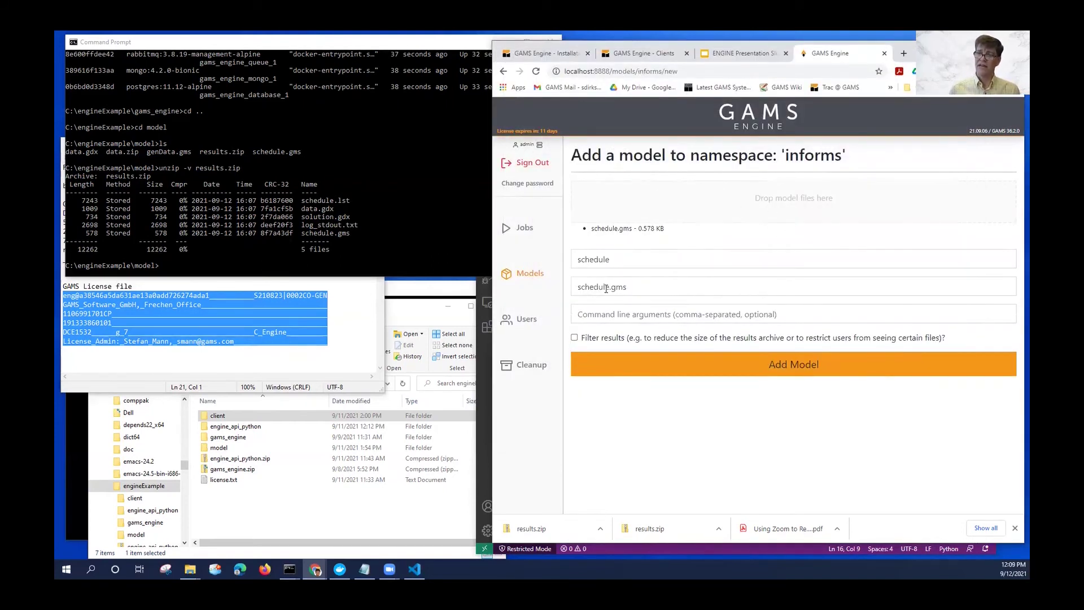
{"action": "left_click", "coordinate": [610, 341]}
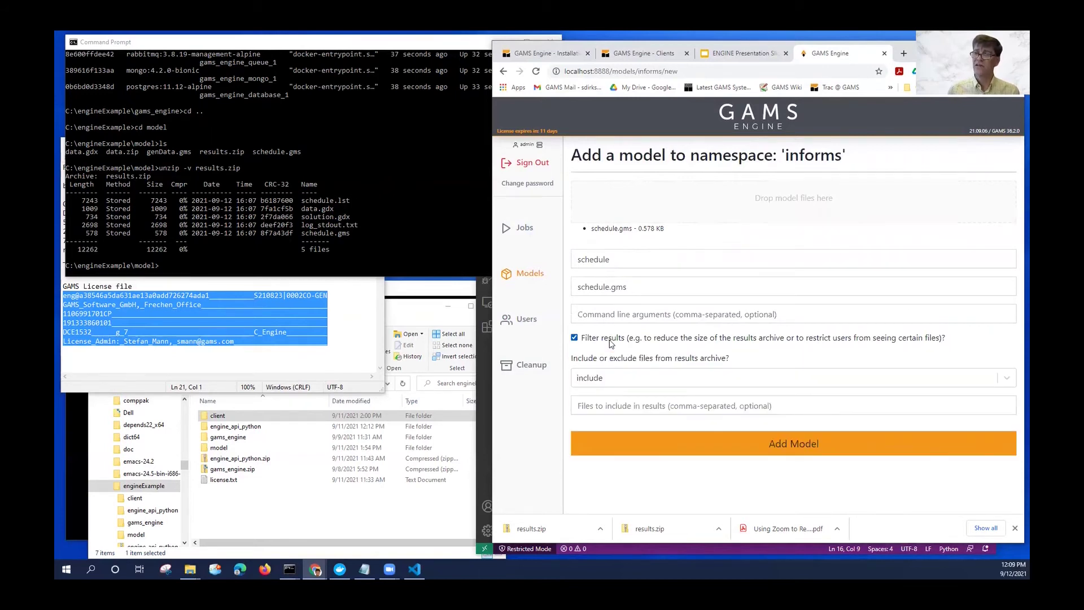
{"action": "left_click", "coordinate": [622, 411]}
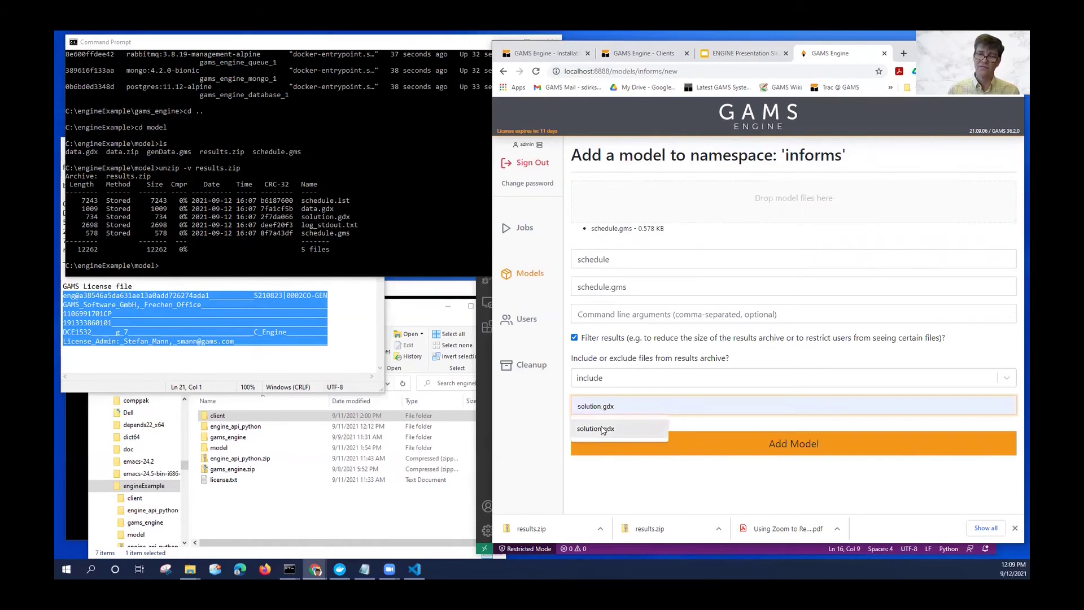
{"action": "left_click", "coordinate": [603, 431]}
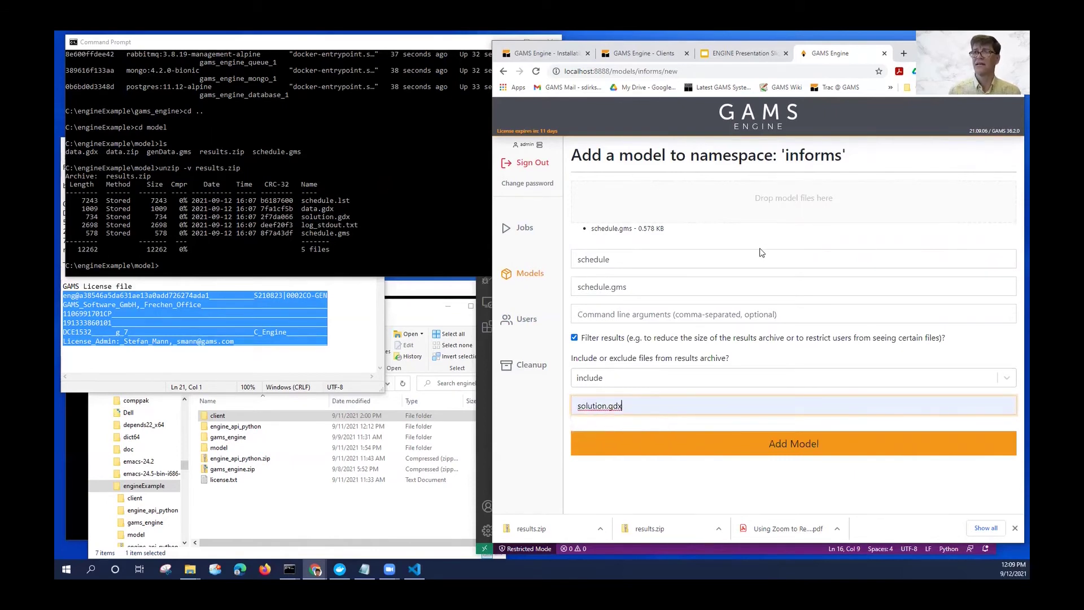
{"action": "left_click", "coordinate": [824, 448]}
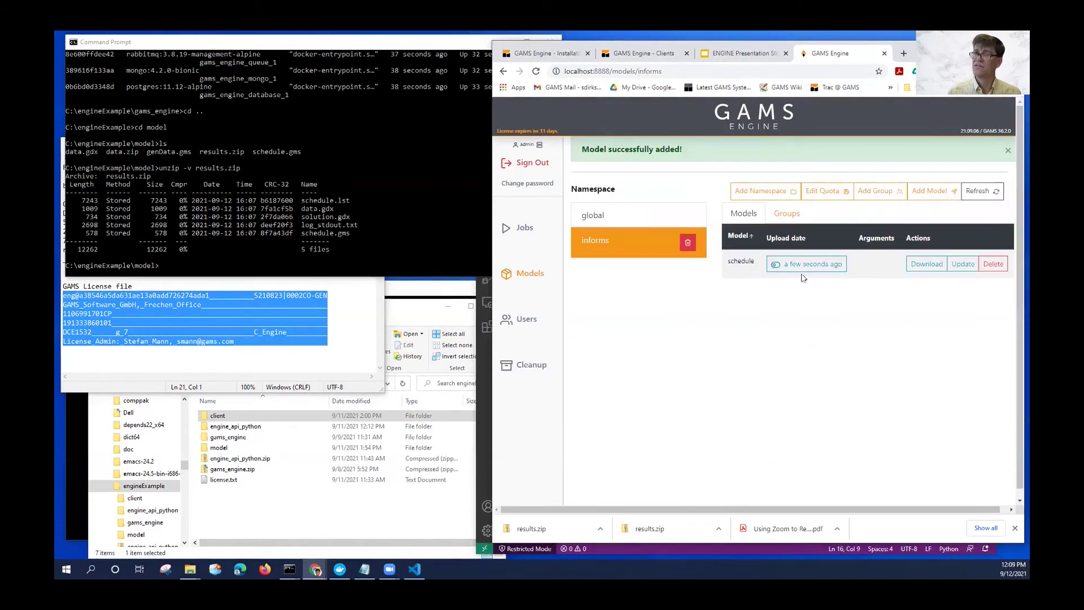
{"action": "left_click", "coordinate": [1009, 153]}
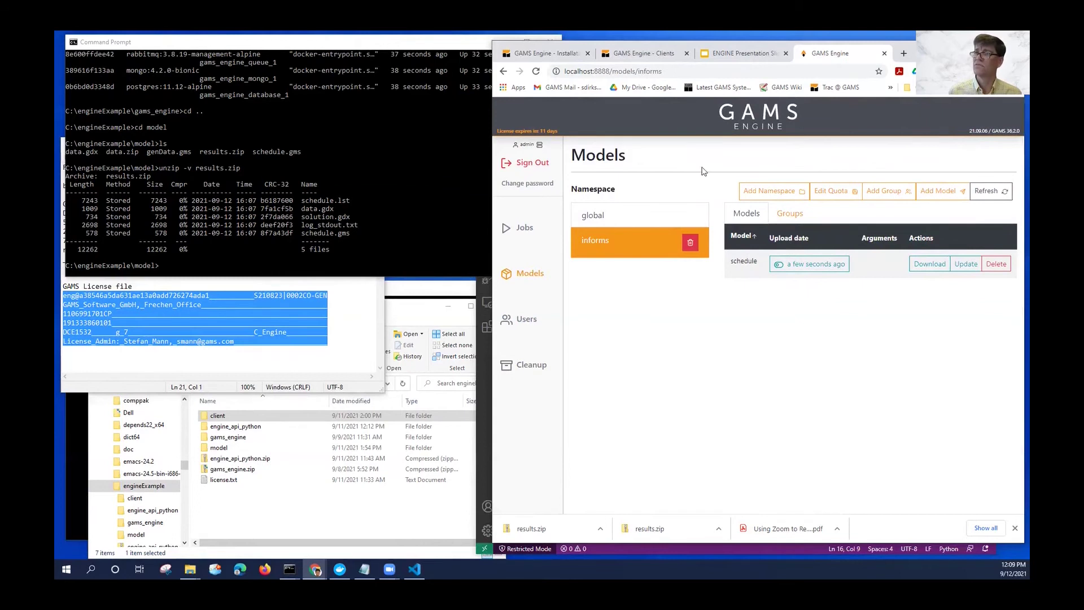
Submit a new job in the informs namespace using the registered schedule model with data.zip attached.
{"action": "left_click", "coordinate": [524, 227]}
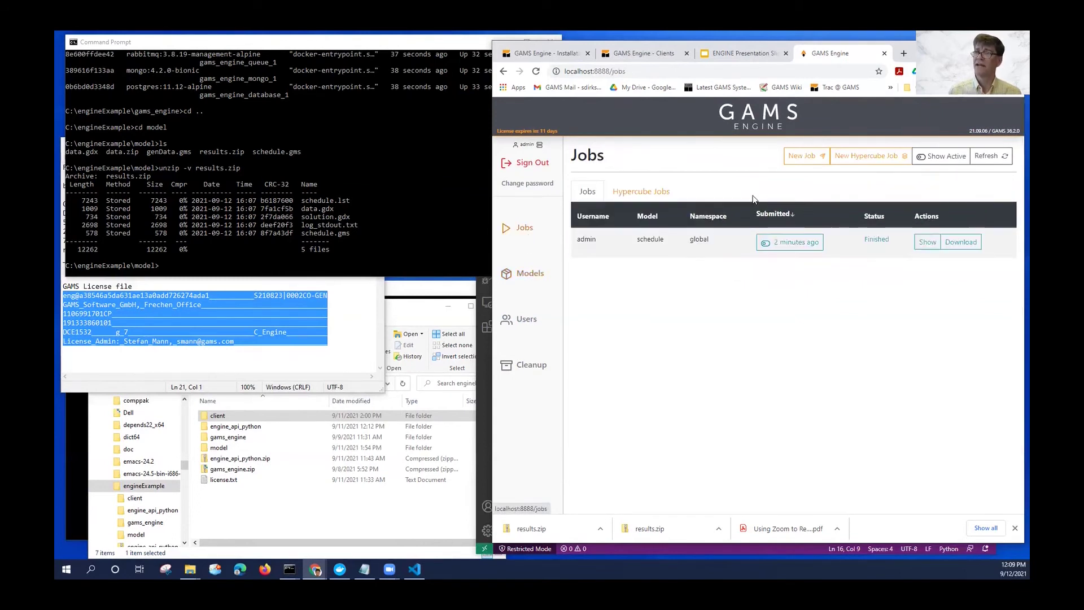
{"action": "left_click", "coordinate": [814, 157]}
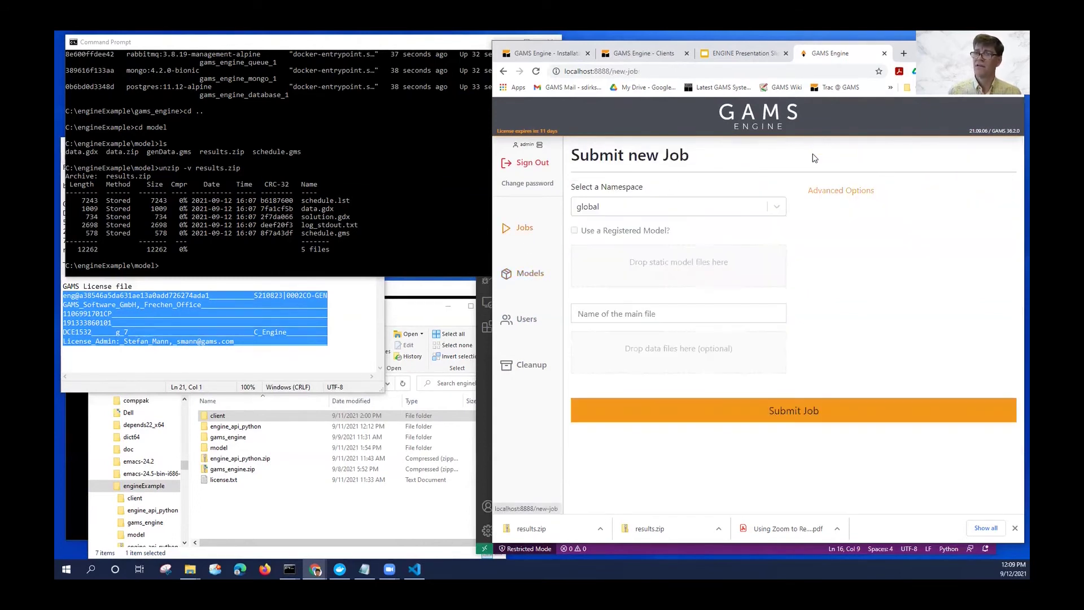
{"action": "left_click", "coordinate": [615, 211]}
{"action": "left_click", "coordinate": [590, 252]}
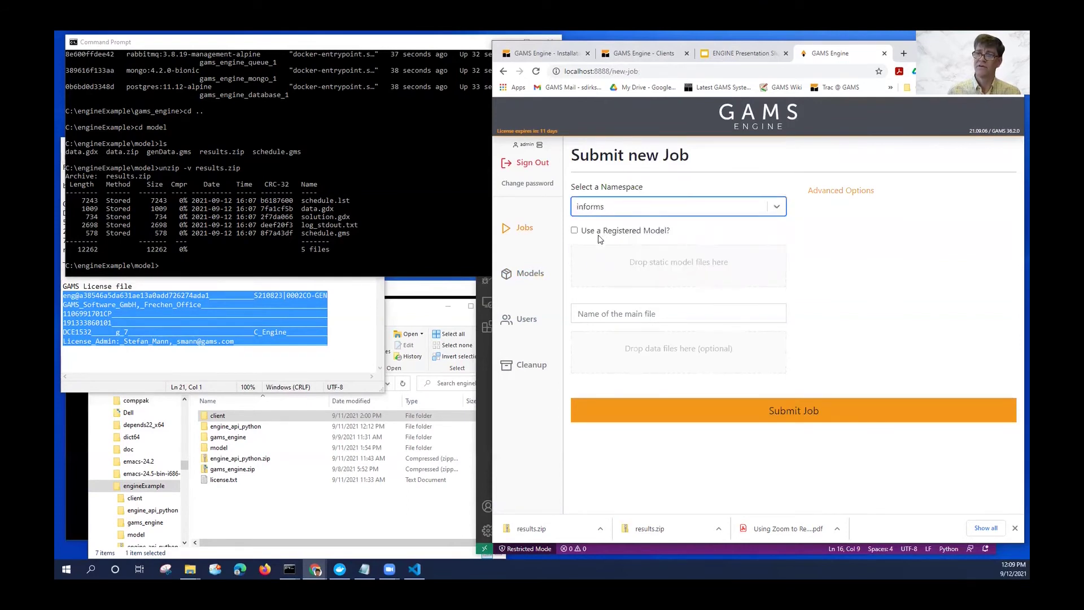
{"action": "left_click", "coordinate": [600, 232]}
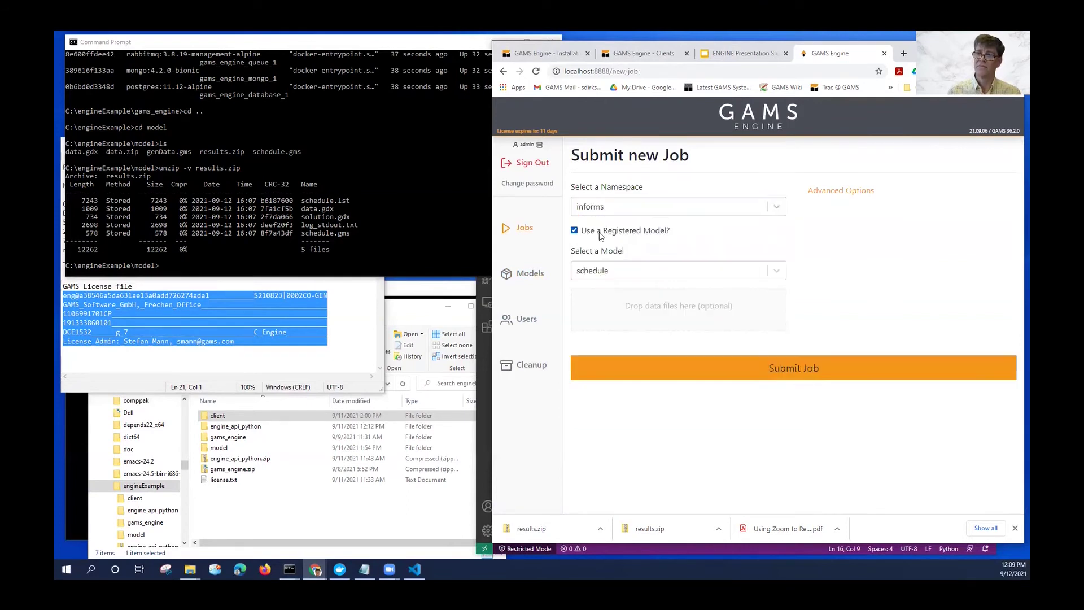
{"action": "left_click", "coordinate": [612, 315]}
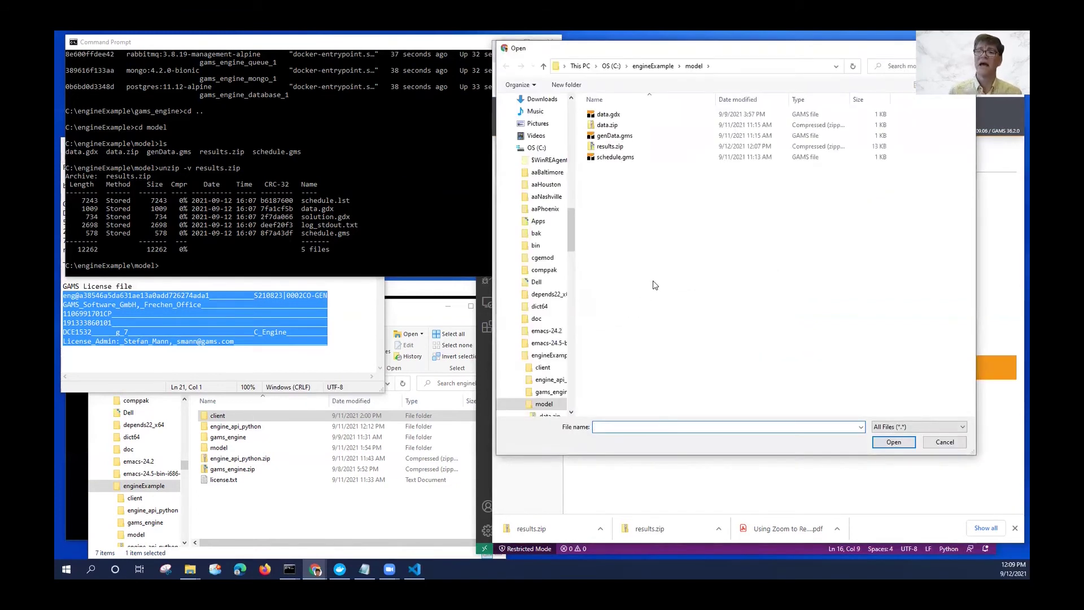
{"action": "double_click", "coordinate": [612, 126]}
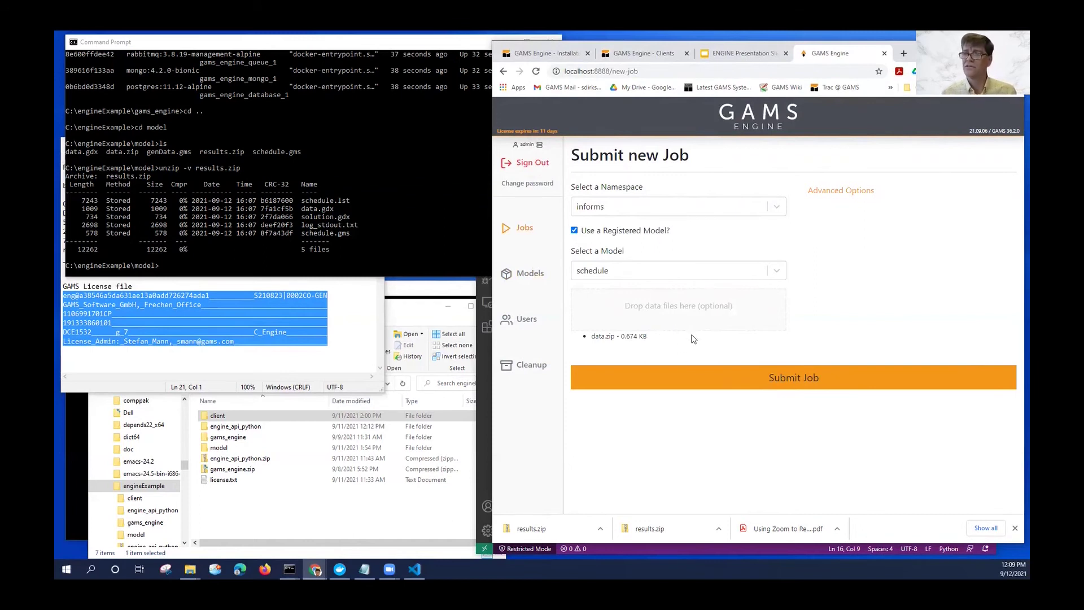
{"action": "left_click", "coordinate": [748, 380]}
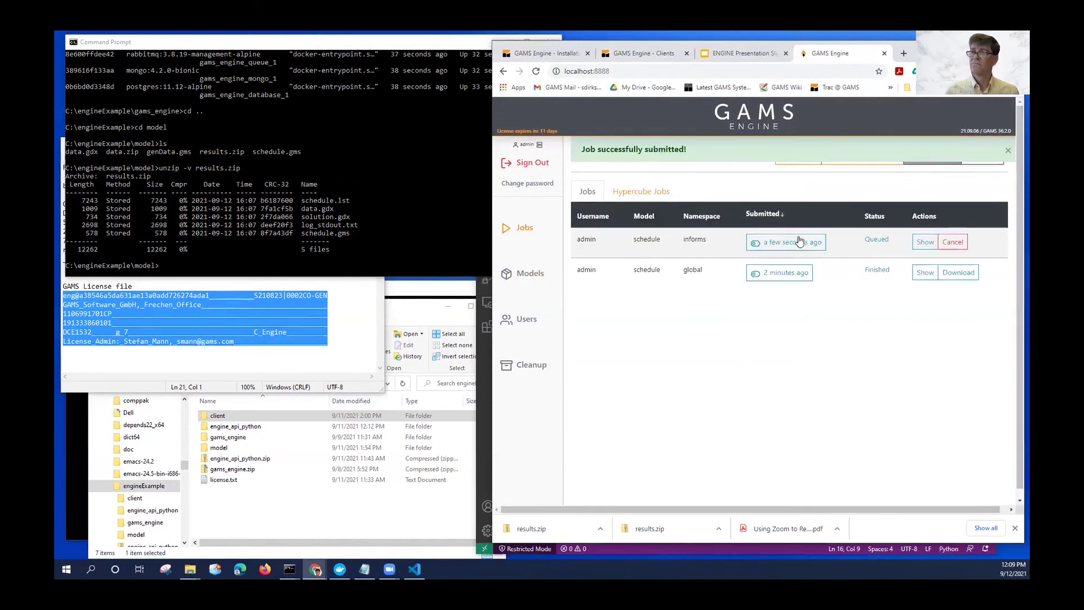
Open the finished informs job's details and save its Result ZIP archive into the model folder.
{"action": "left_click", "coordinate": [926, 243]}
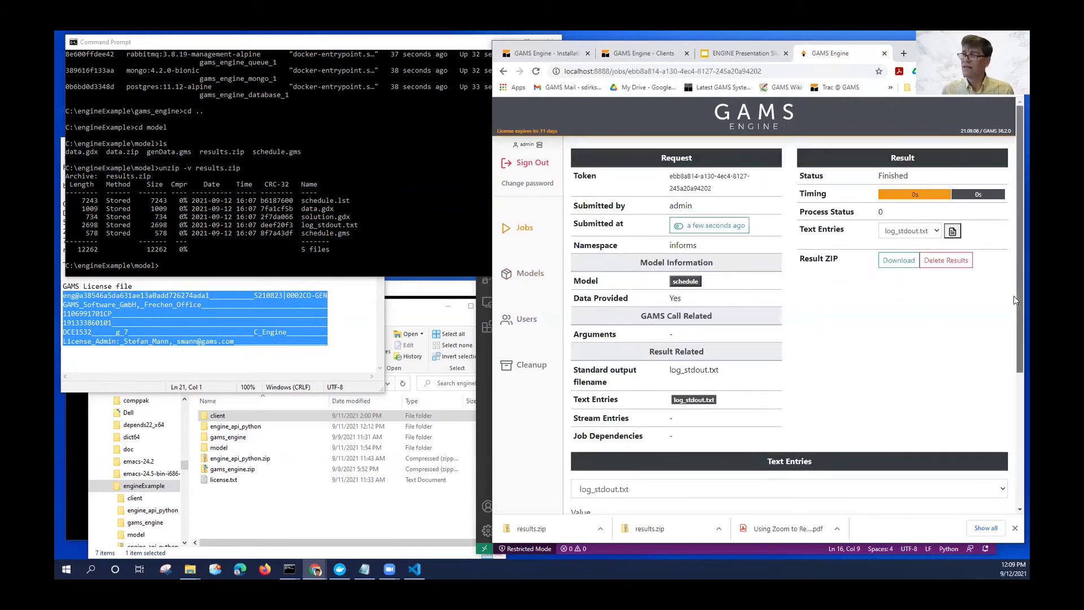
{"action": "left_click_drag", "start_coordinate": [1015, 339], "coordinate": [1015, 468]}
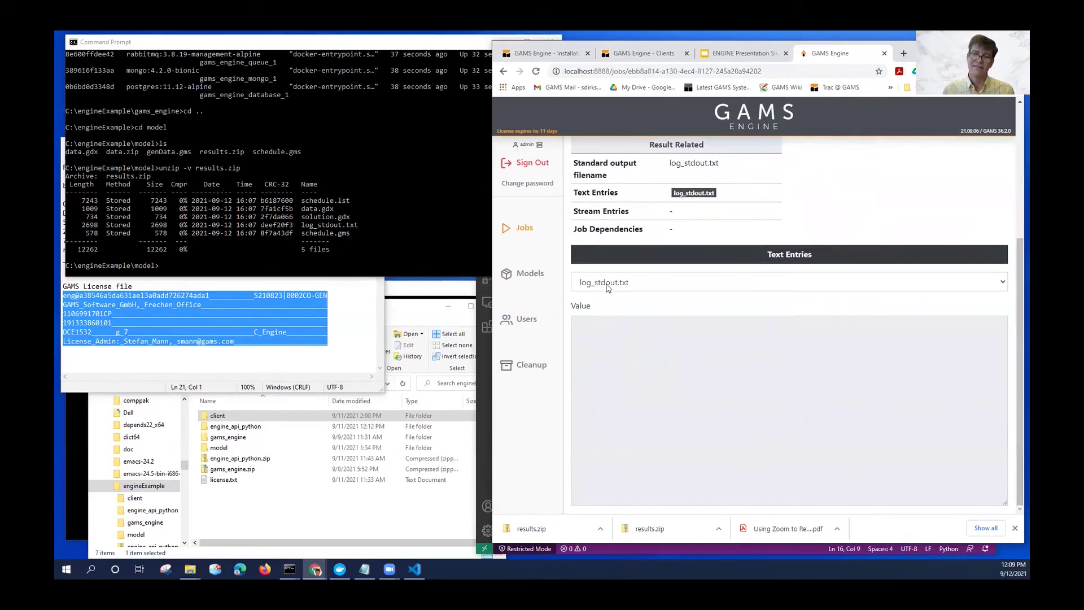
{"action": "left_click_drag", "start_coordinate": [1015, 327], "coordinate": [1015, 193]}
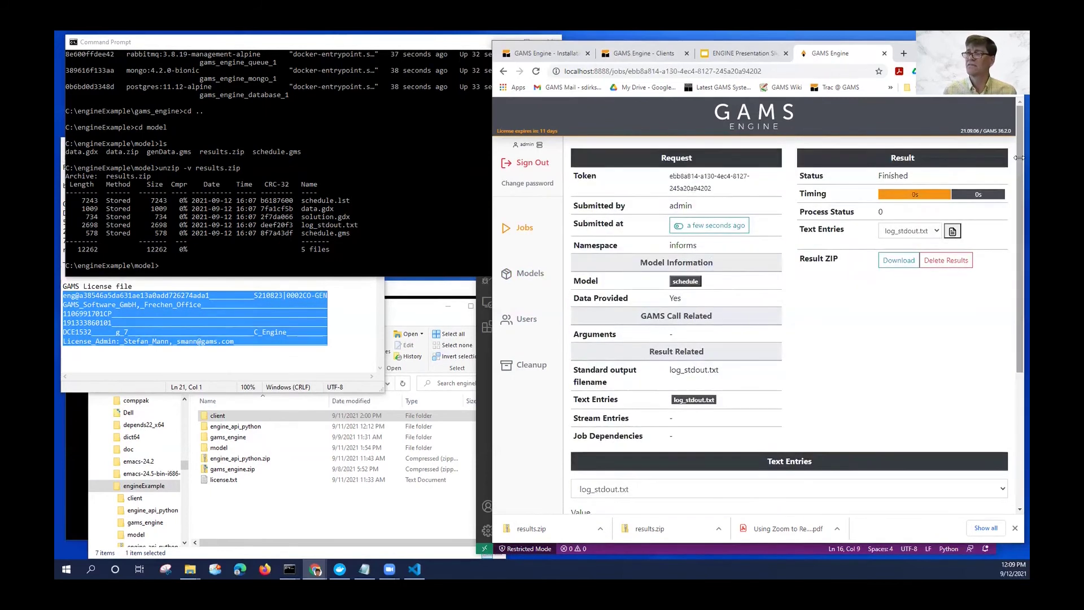
{"action": "left_click", "coordinate": [906, 260]}
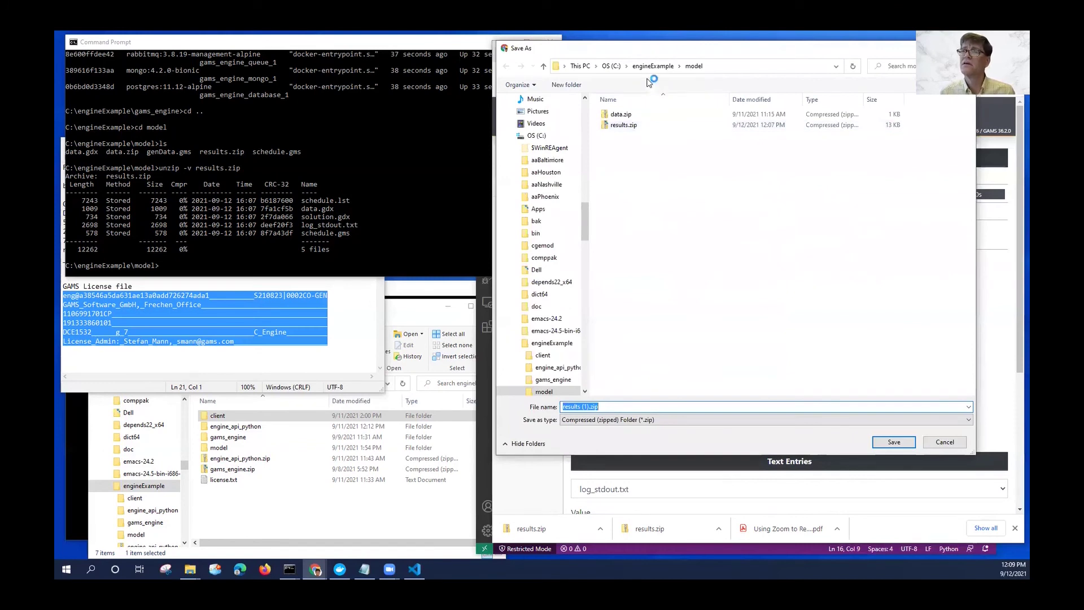
{"action": "left_click", "coordinate": [583, 408]}
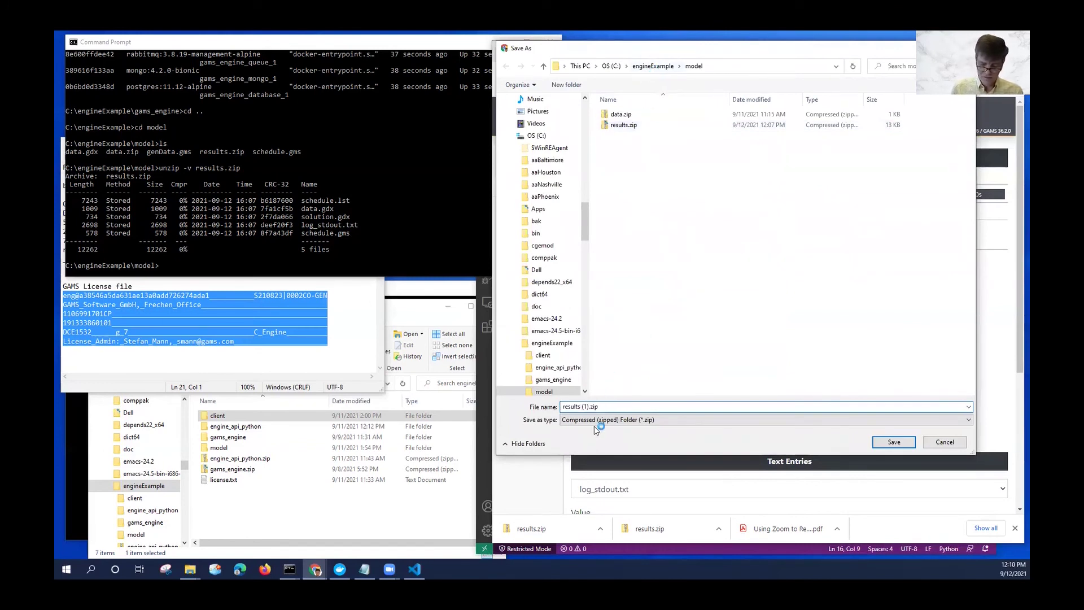
{"action": "key", "text": "Delete"}
{"action": "key", "text": "Delete"}
{"action": "key", "text": "Delete"}
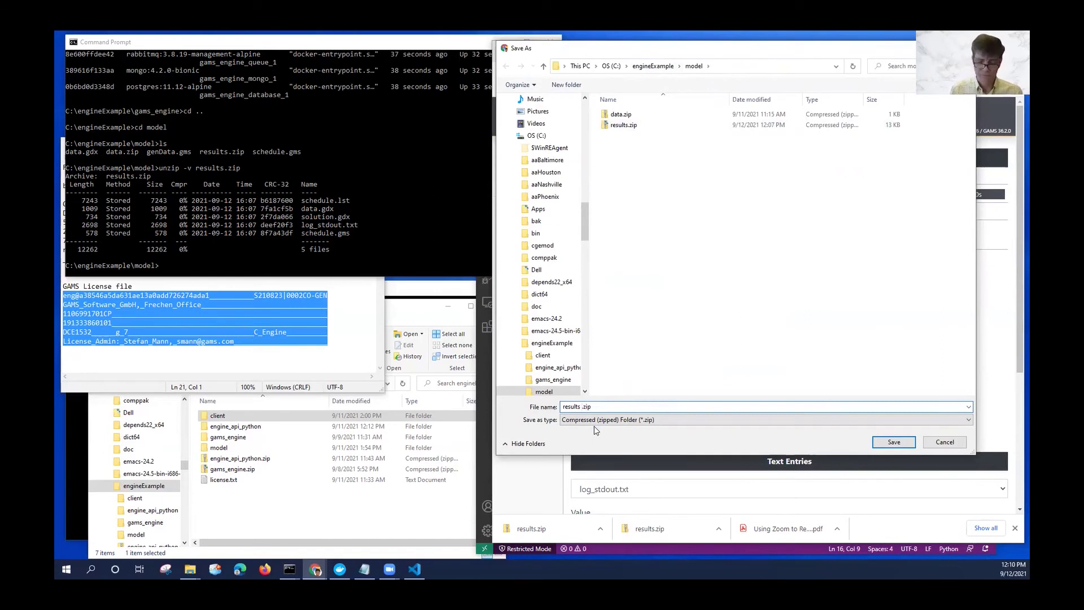
{"action": "key", "text": "Return"}
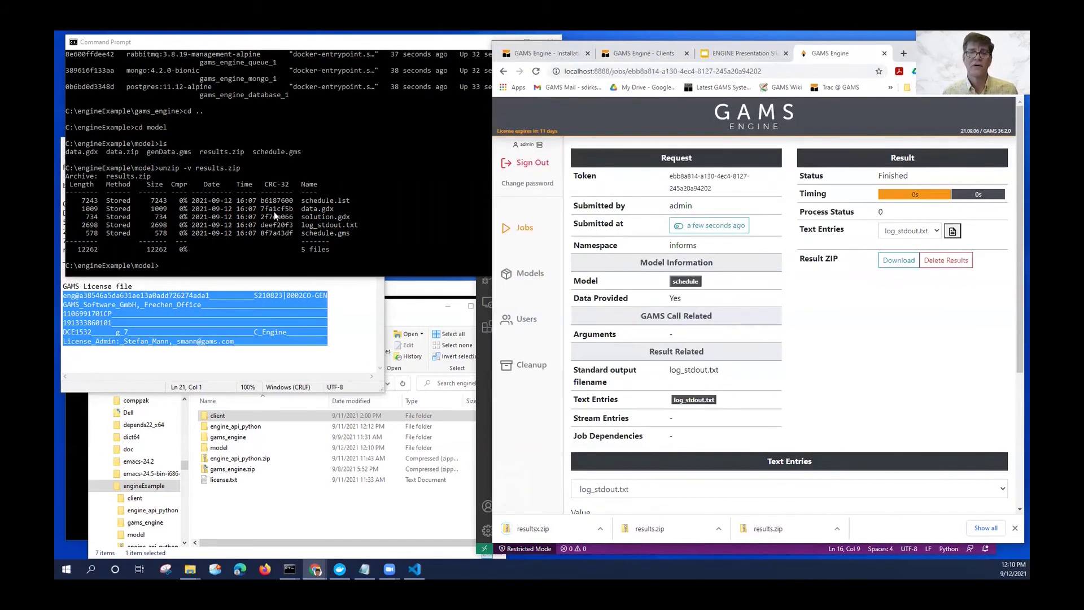
{"action": "left_click", "coordinate": [273, 212]}
Run unzip -v resultsx.zip, showing the archive holds only solution.gdx (734 bytes).
{"action": "type", "text": "unzip -v results.zip"}
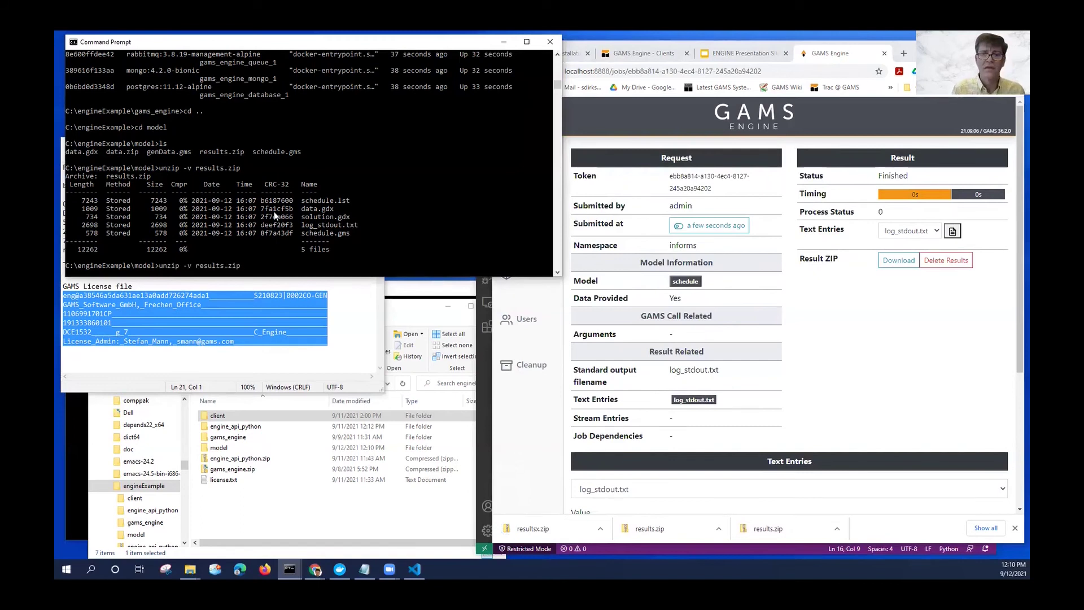
{"action": "key", "text": "Left"}
{"action": "key", "text": "Left"}
{"action": "key", "text": "Left"}
{"action": "key", "text": "Left"}
{"action": "type", "text": "x"}
{"action": "key", "text": "Return"}
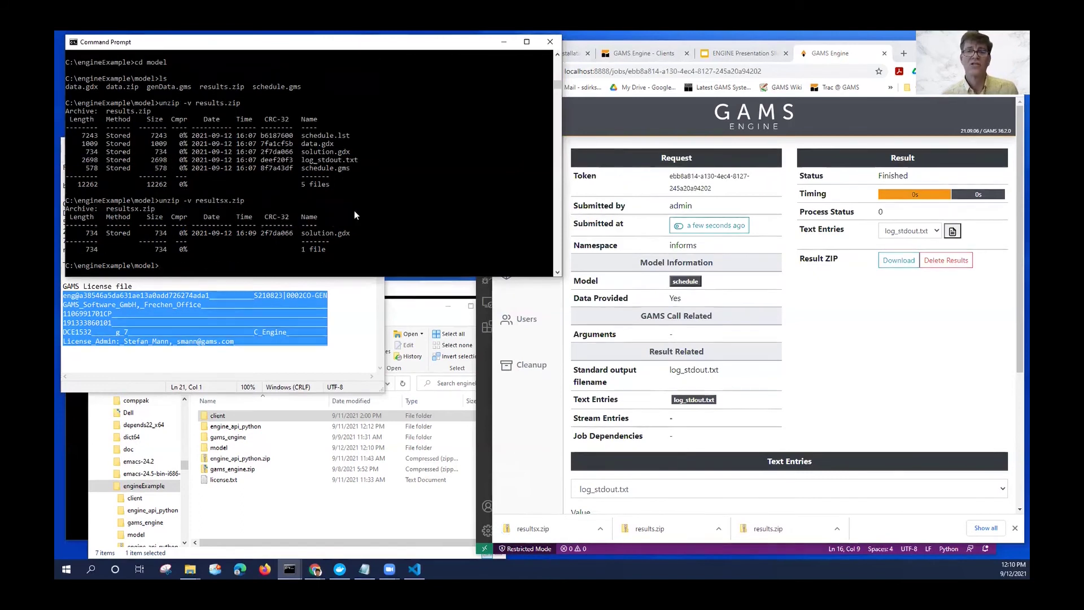